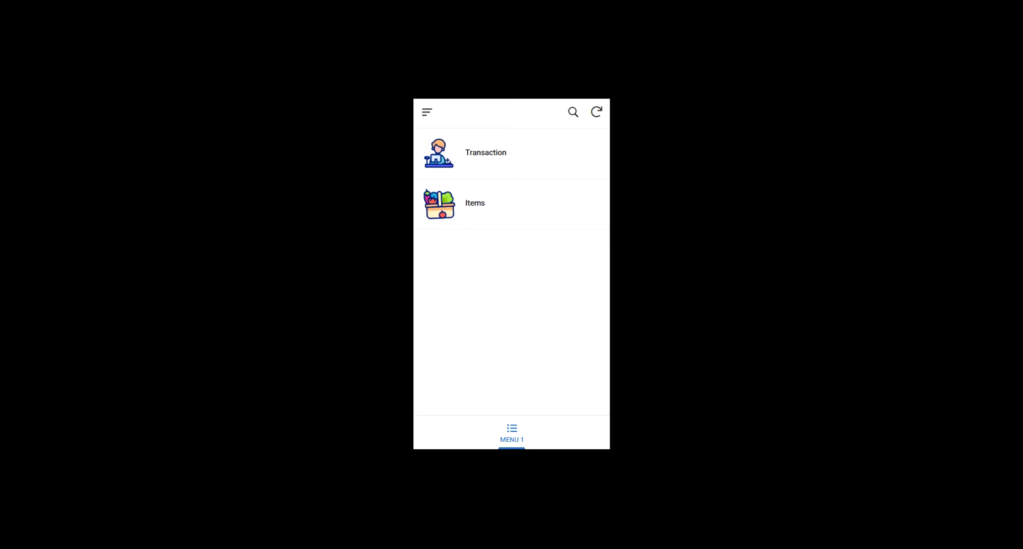
Step: Create a new folder named Grocery in My Drive
{"action": "left_click", "coordinate": [520, 209]}
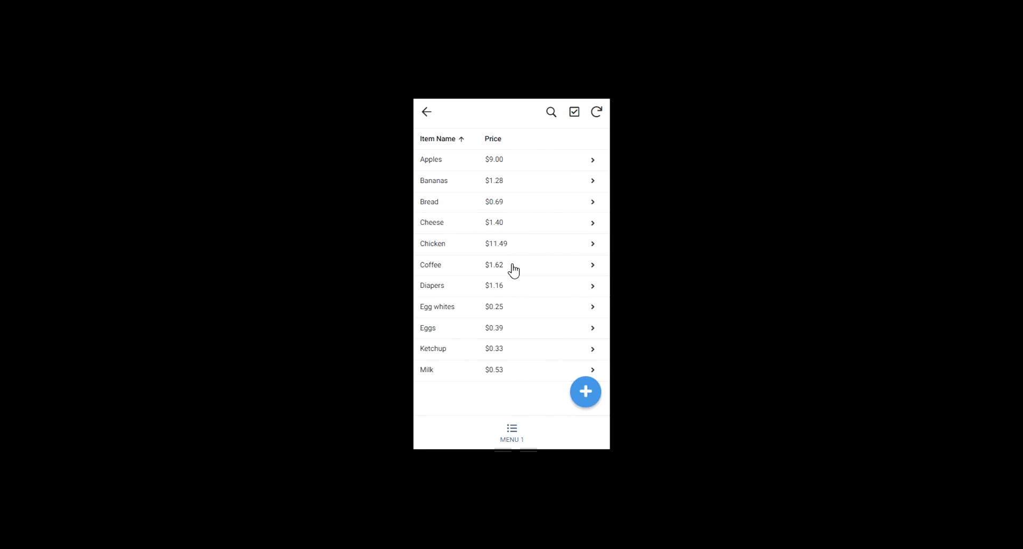
{"action": "left_click", "coordinate": [520, 442]}
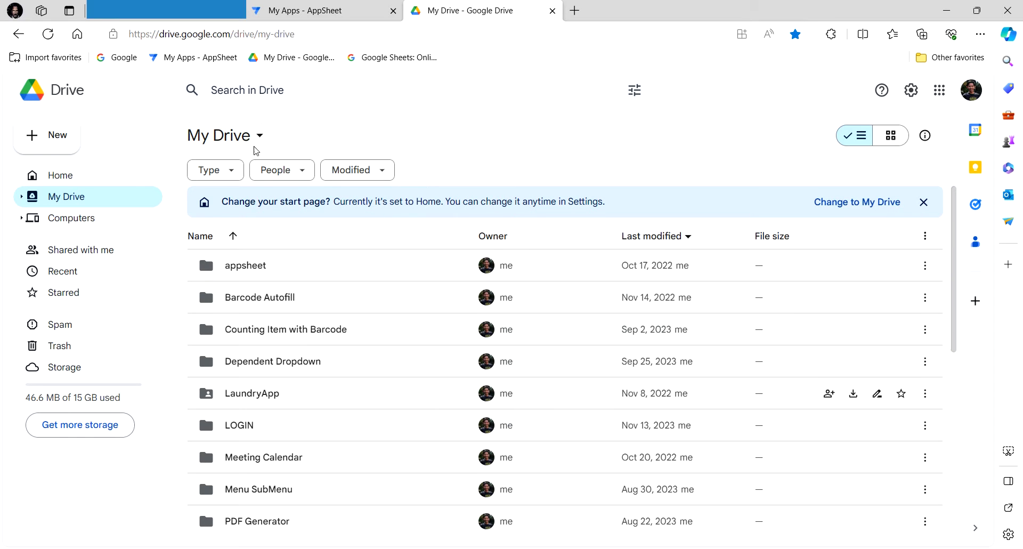
{"action": "left_click", "coordinate": [260, 137]}
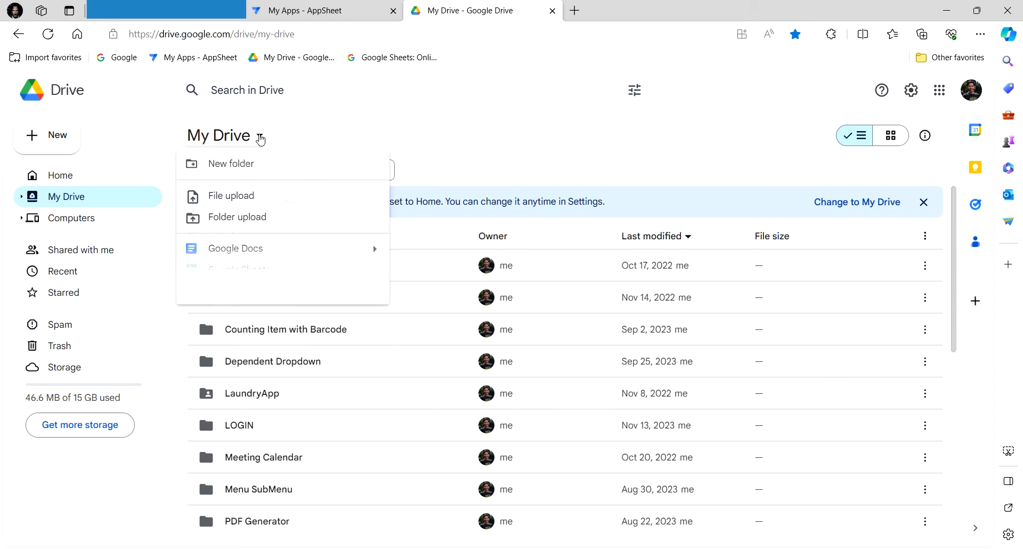
{"action": "left_click", "coordinate": [267, 166]}
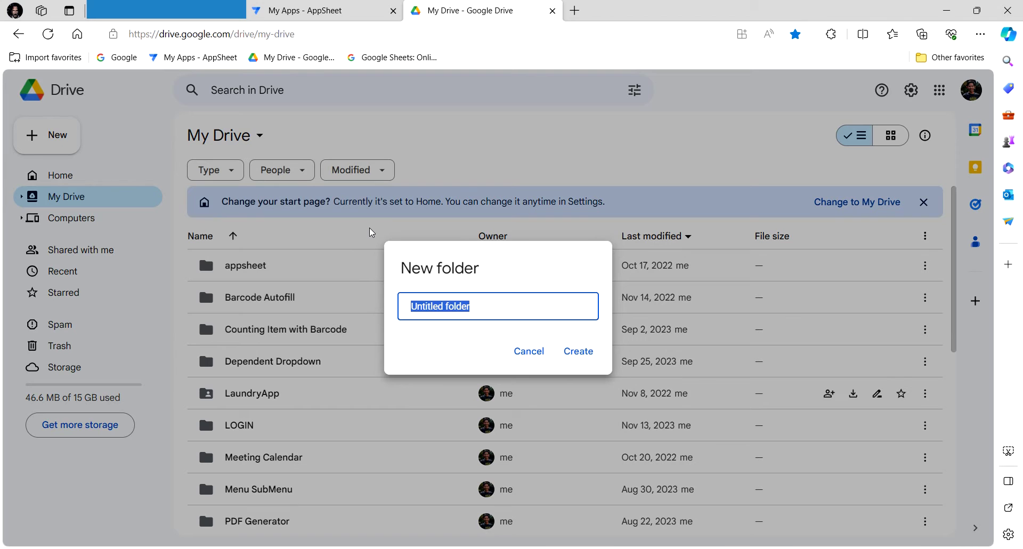
{"action": "type", "text": "Grocery"}
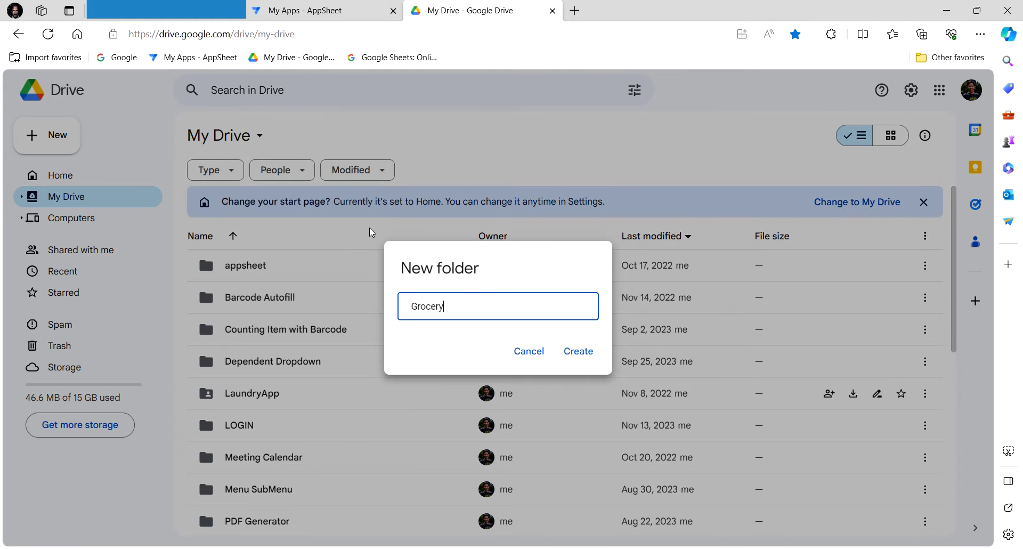
{"action": "left_click", "coordinate": [596, 352]}
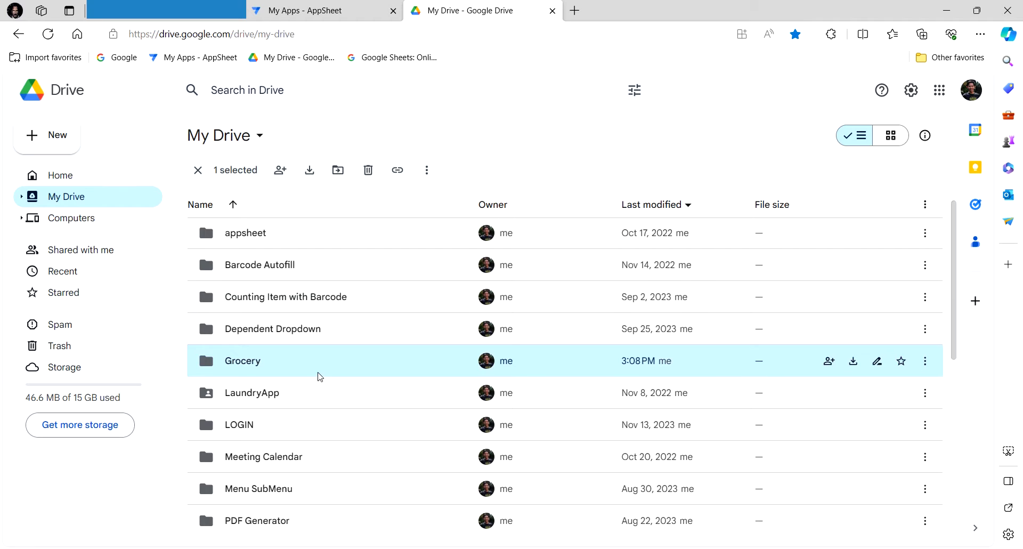
Step: Open the Grocery folder and start a blank Google Sheets spreadsheet inside it
{"action": "double_click", "coordinate": [320, 374]}
{"action": "left_click", "coordinate": [44, 144]}
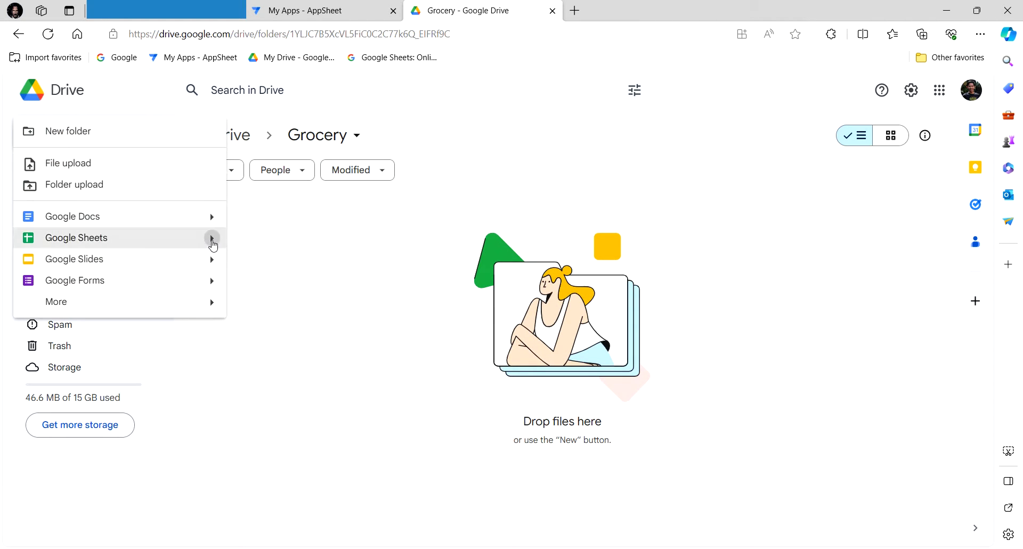
{"action": "left_click", "coordinate": [211, 237]}
{"action": "left_click", "coordinate": [271, 246]}
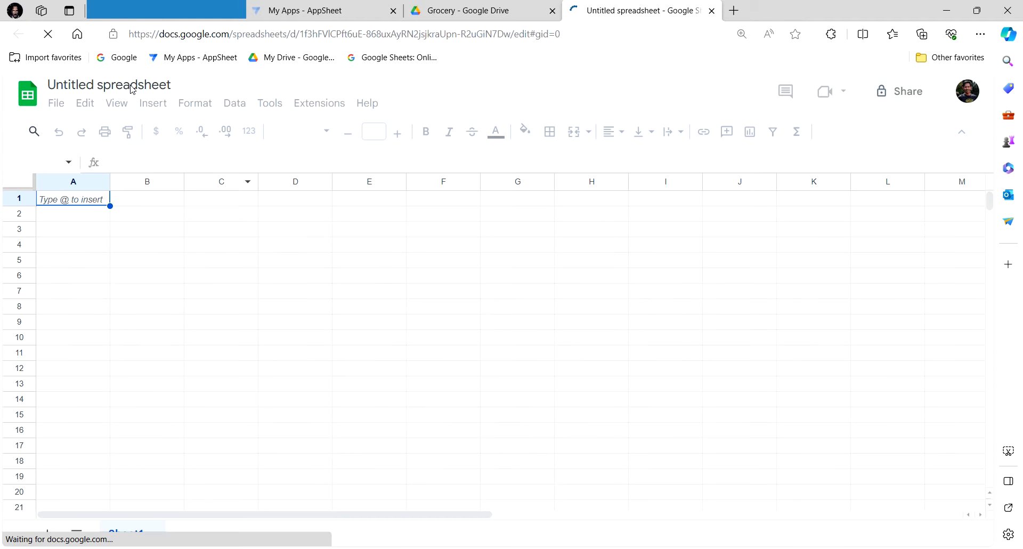
Step: Title the spreadsheet Grocery and rename Sheet1 to MENU 1
{"action": "left_click", "coordinate": [133, 89]}
{"action": "type", "text": "Gr"}
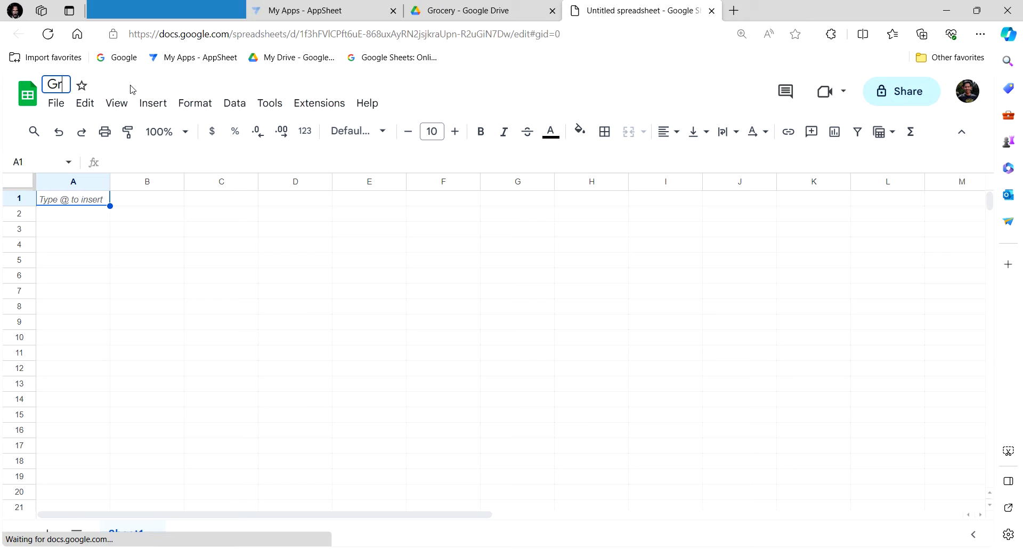
{"action": "type", "text": "ocery"}
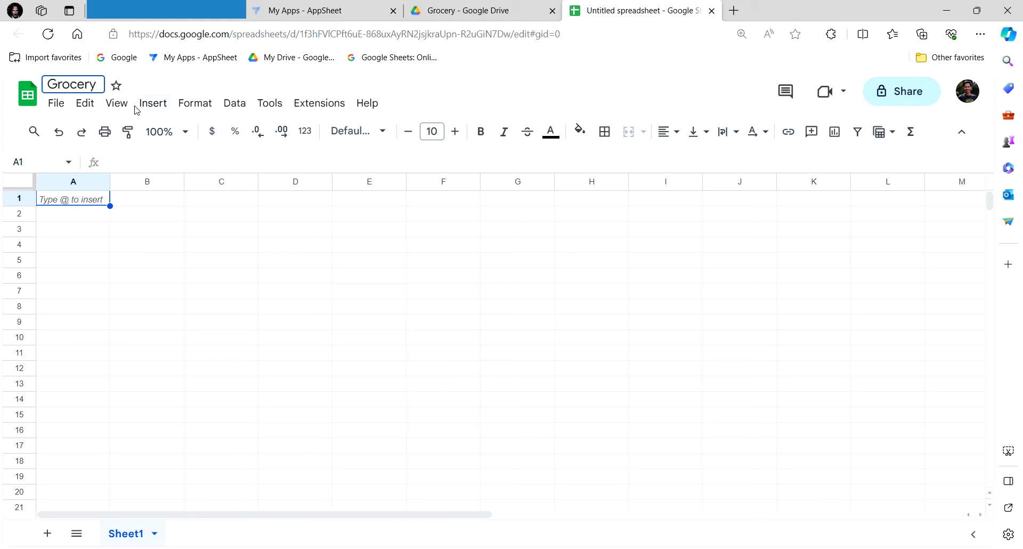
{"action": "left_click", "coordinate": [208, 293]}
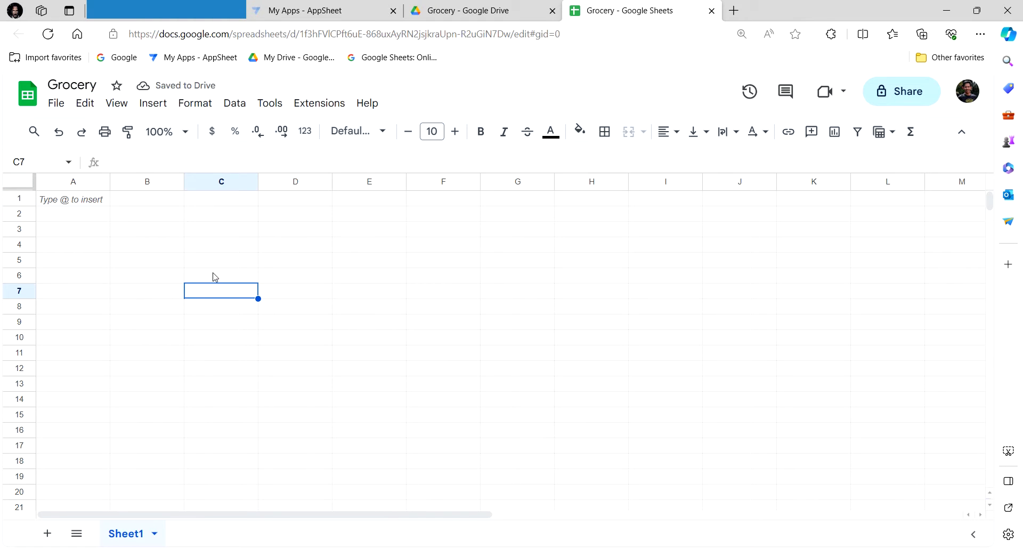
{"action": "double_click", "coordinate": [133, 539]}
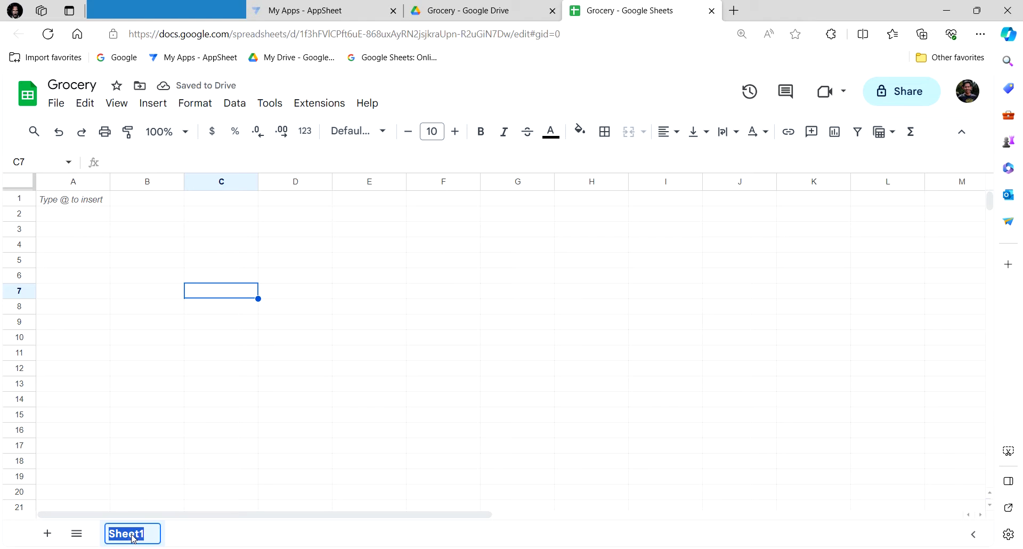
{"action": "type", "text": "MEN"}
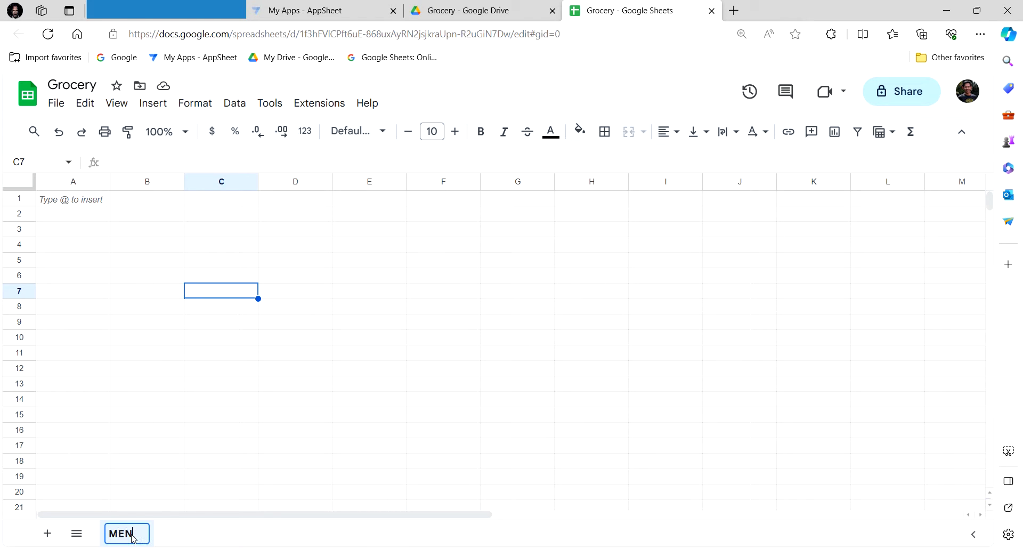
{"action": "type", "text": "U 1"}
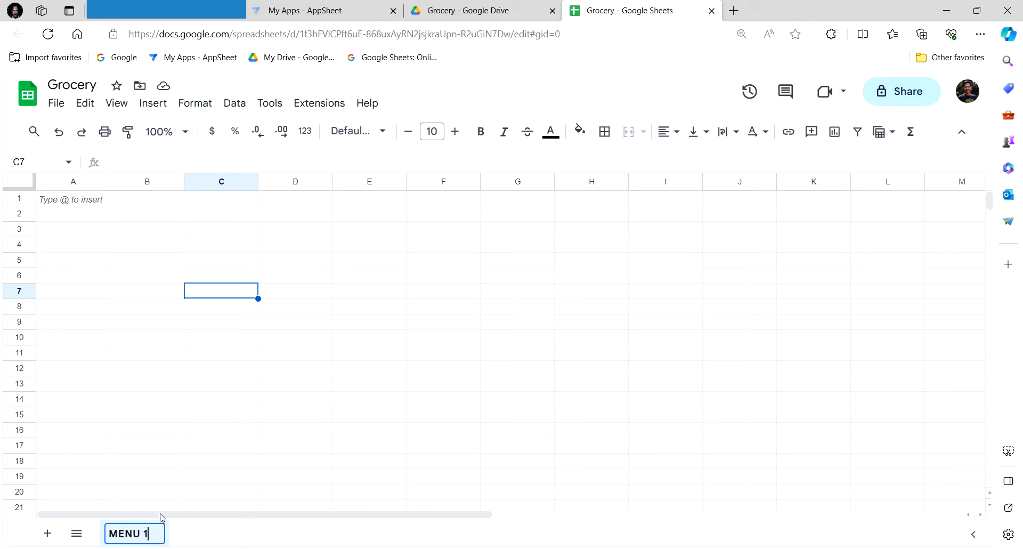
{"action": "left_click", "coordinate": [175, 480]}
Step: Enter the headers Menu Name, Link and Images in A1:C1
{"action": "left_click", "coordinate": [83, 205]}
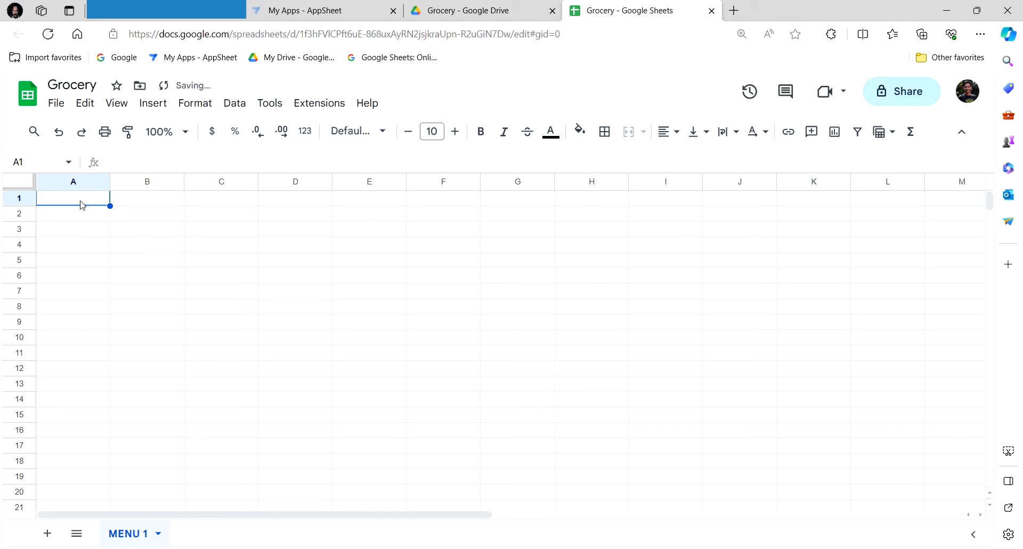
{"action": "type", "text": "Menu "}
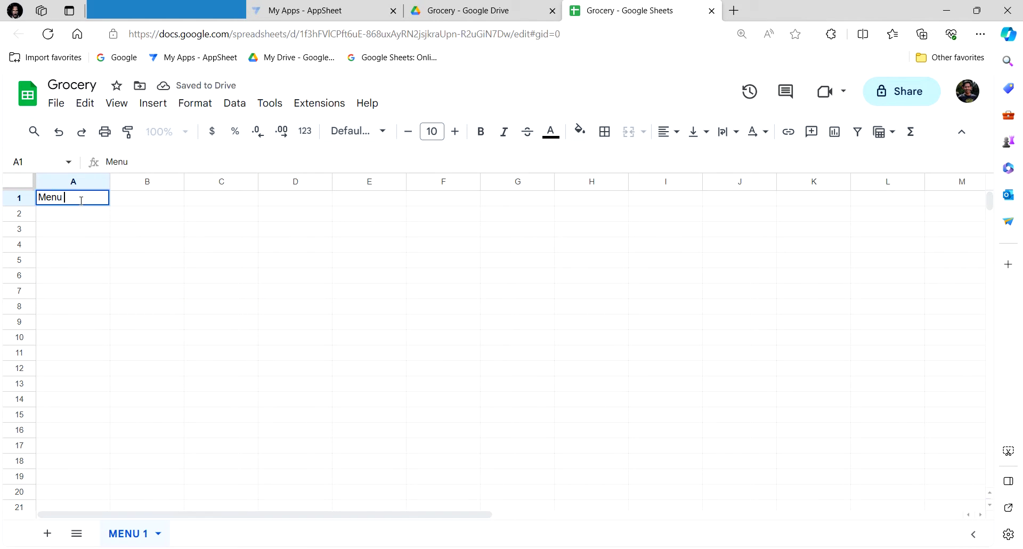
{"action": "type", "text": "Name"}
{"action": "key", "text": "Tab"}
{"action": "type", "text": "L"}
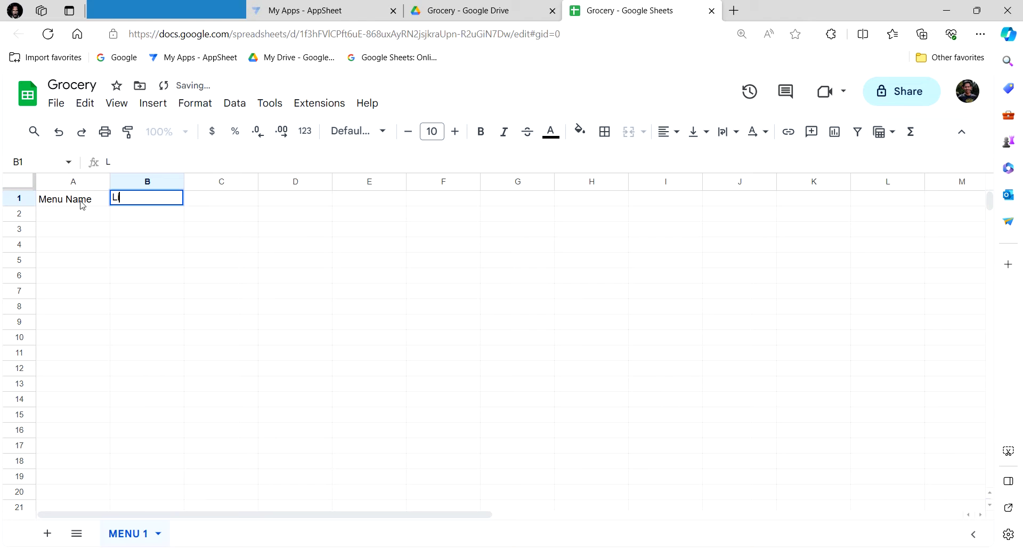
{"action": "key", "text": "Tab"}
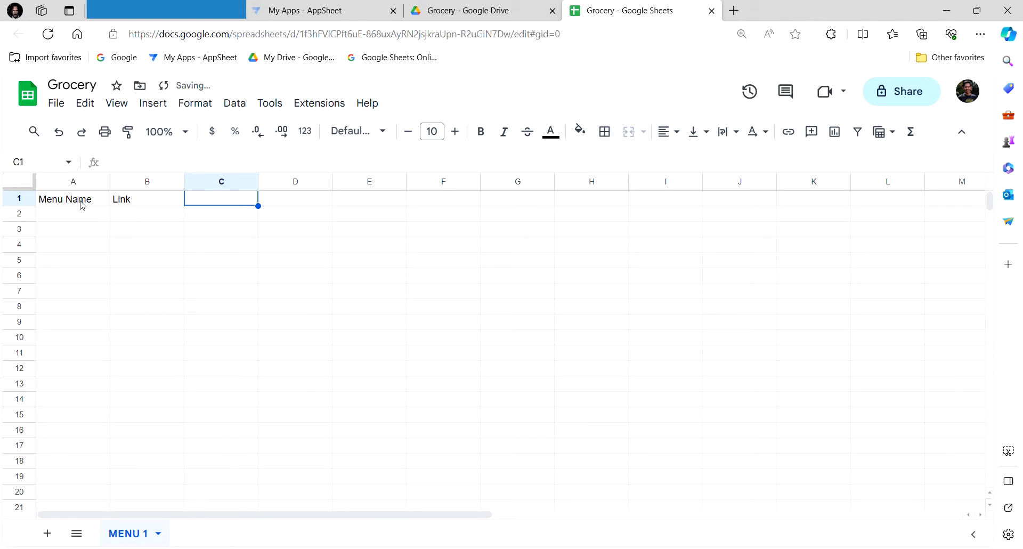
{"action": "type", "text": "Images"}
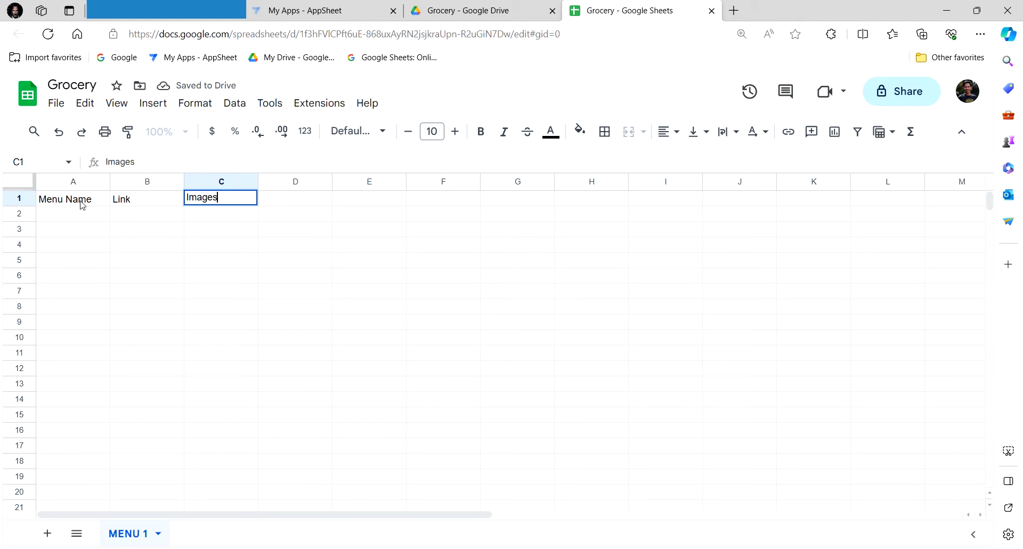
{"action": "left_click", "coordinate": [131, 296]}
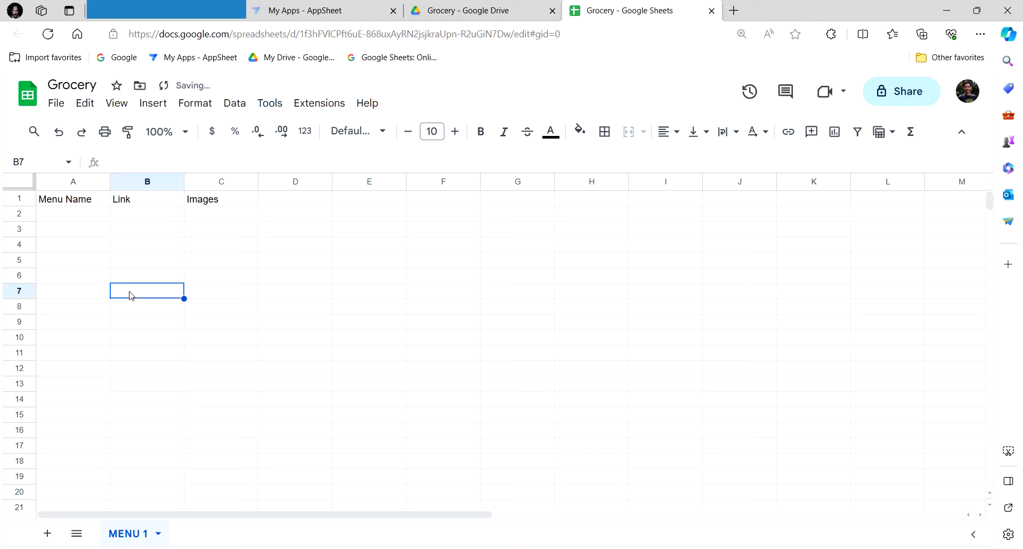
Step: Enter Transaction and Items in cells A2:A3
{"action": "left_click", "coordinate": [97, 219]}
{"action": "type", "text": "Transaction"}
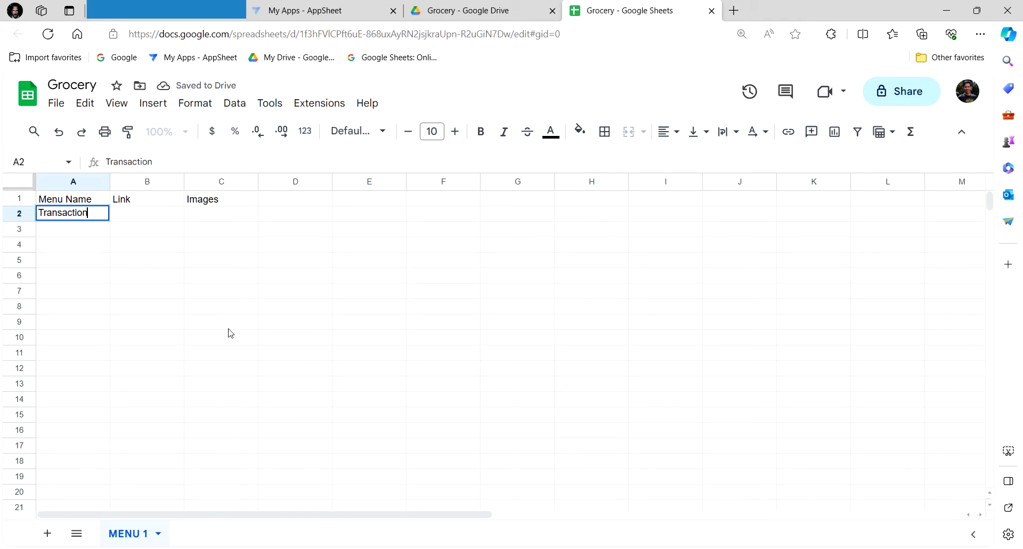
{"action": "key", "text": "Return"}
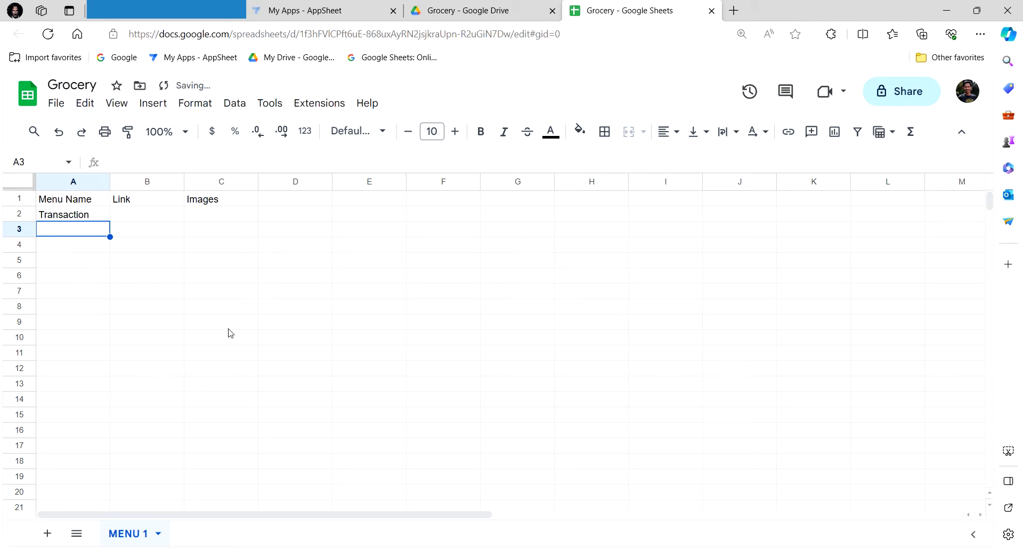
{"action": "type", "text": "Items"}
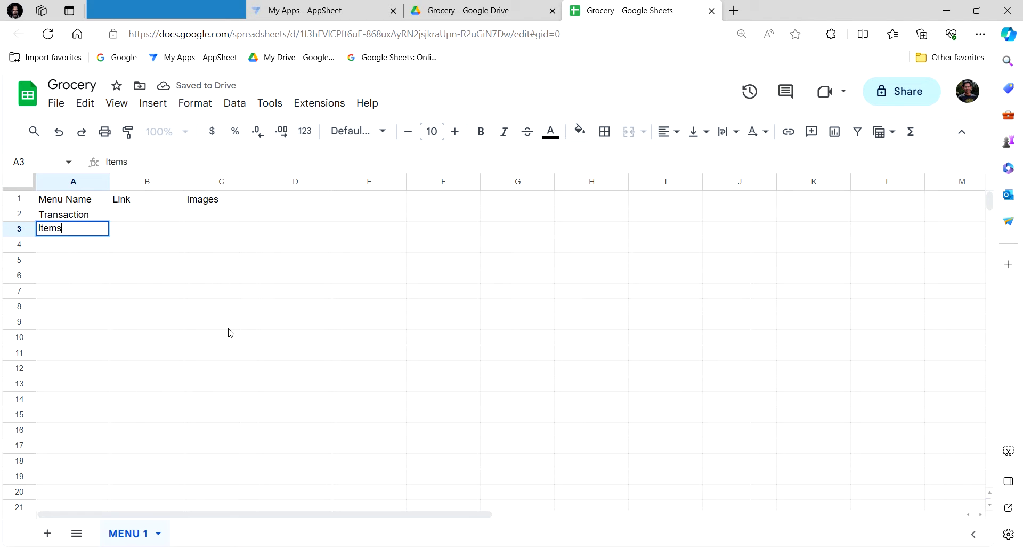
{"action": "left_click", "coordinate": [161, 219]}
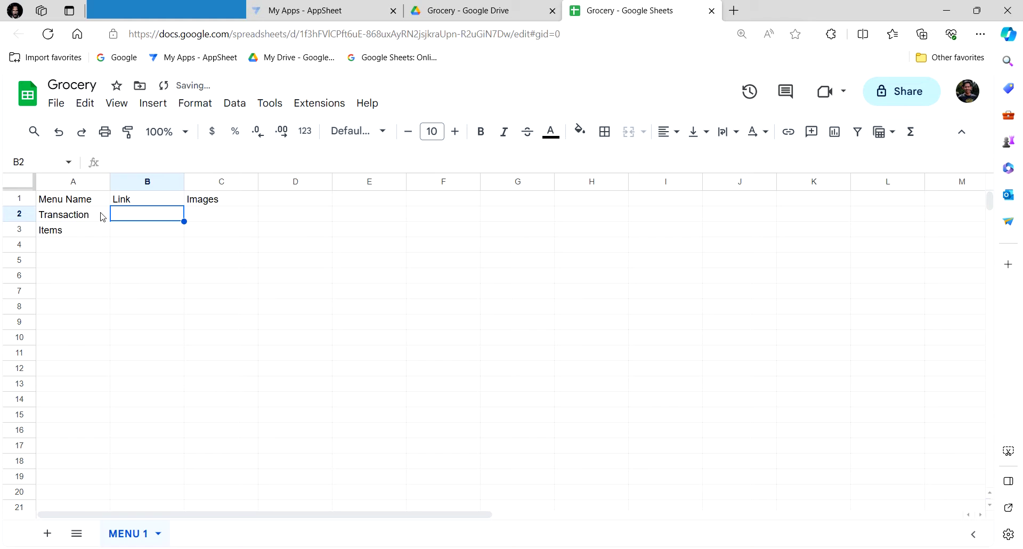
Step: Copy Transaction and Items from A2:A3 into B2:B3 under Link
{"action": "left_click_drag", "start_coordinate": [103, 217], "coordinate": [101, 237]}
{"action": "right_click", "coordinate": [101, 237]}
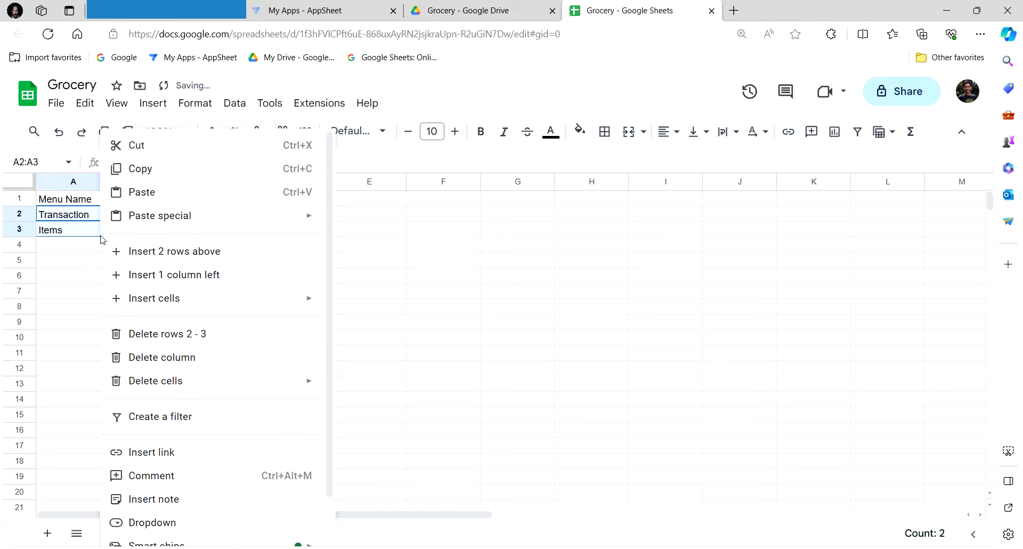
{"action": "left_click", "coordinate": [157, 179]}
{"action": "left_click", "coordinate": [158, 217]}
{"action": "right_click", "coordinate": [155, 214]}
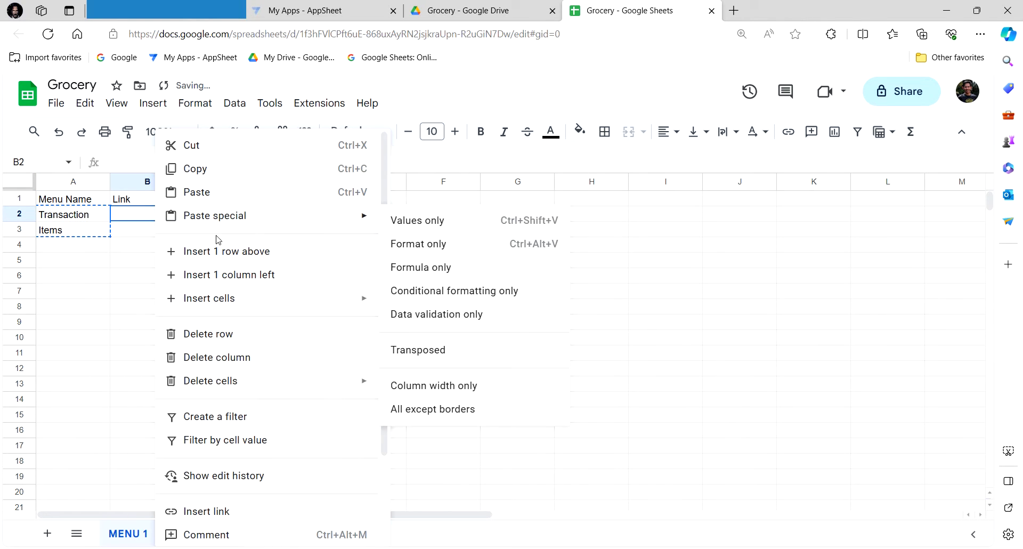
{"action": "left_click", "coordinate": [245, 191]}
{"action": "left_click", "coordinate": [171, 275]}
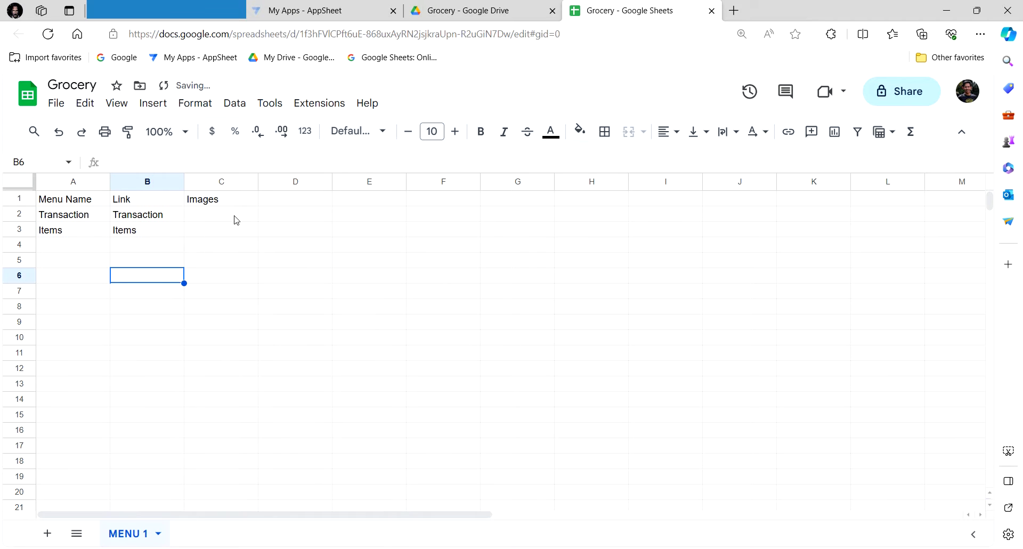
{"action": "left_click", "coordinate": [456, 11]}
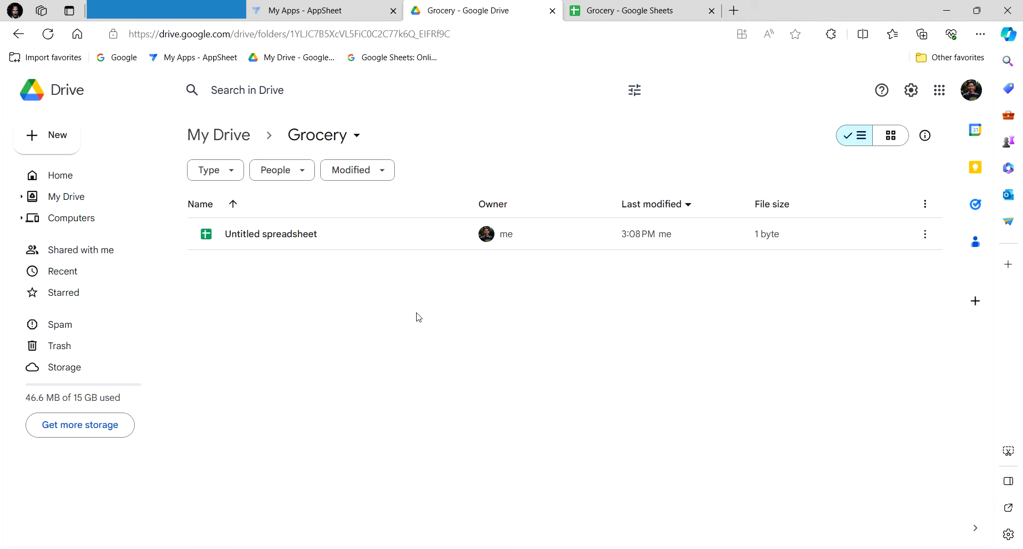
Step: Create an Images folder inside Grocery, then return to the Grocery spreadsheet
{"action": "left_click", "coordinate": [354, 135]}
{"action": "left_click", "coordinate": [363, 162]}
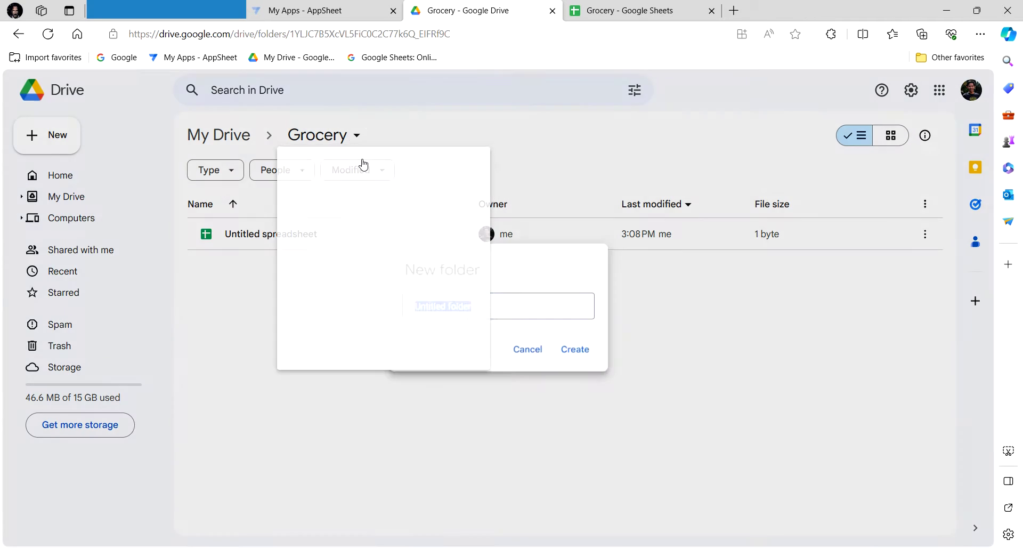
{"action": "type", "text": "Images"}
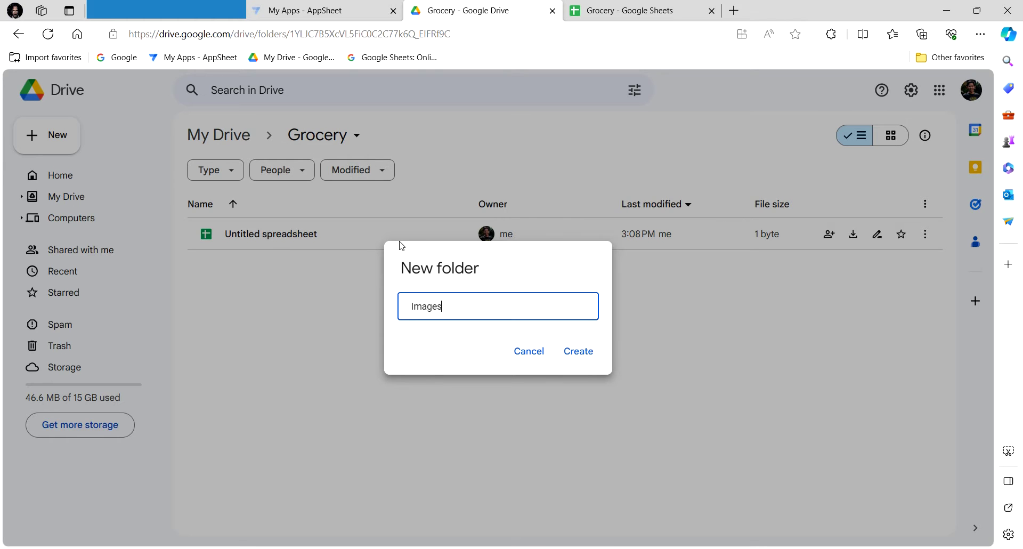
{"action": "left_click", "coordinate": [581, 353]}
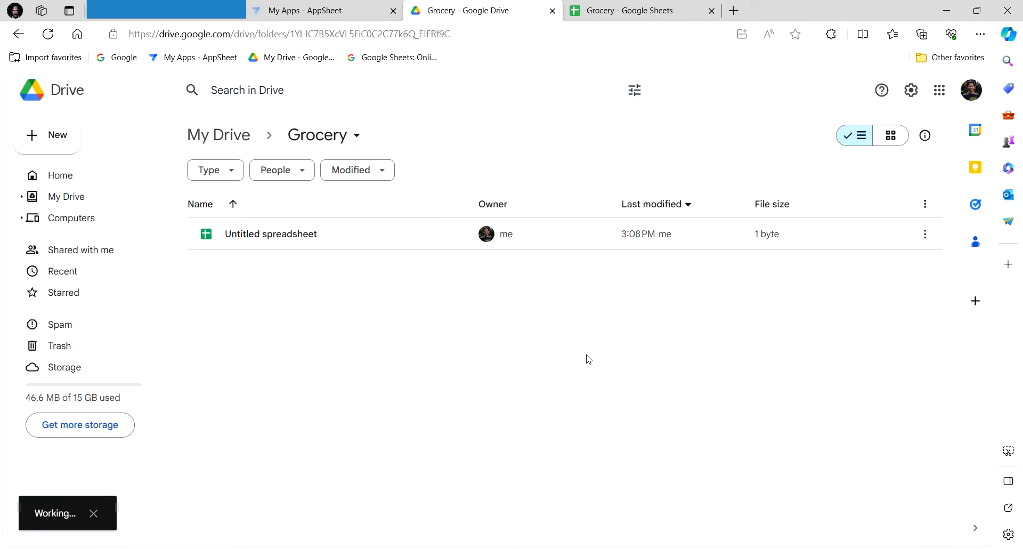
{"action": "left_click", "coordinate": [358, 338]}
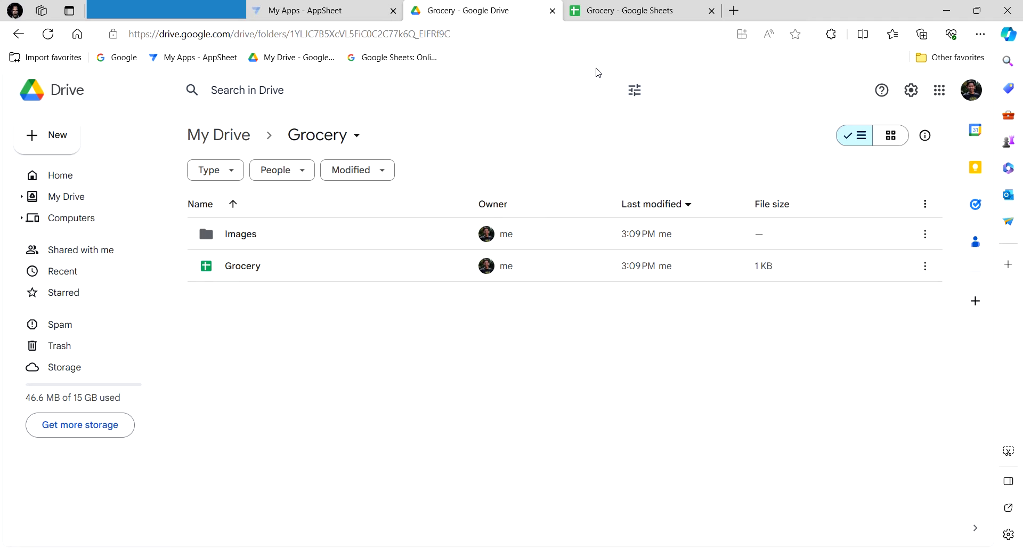
{"action": "left_click", "coordinate": [625, 8]}
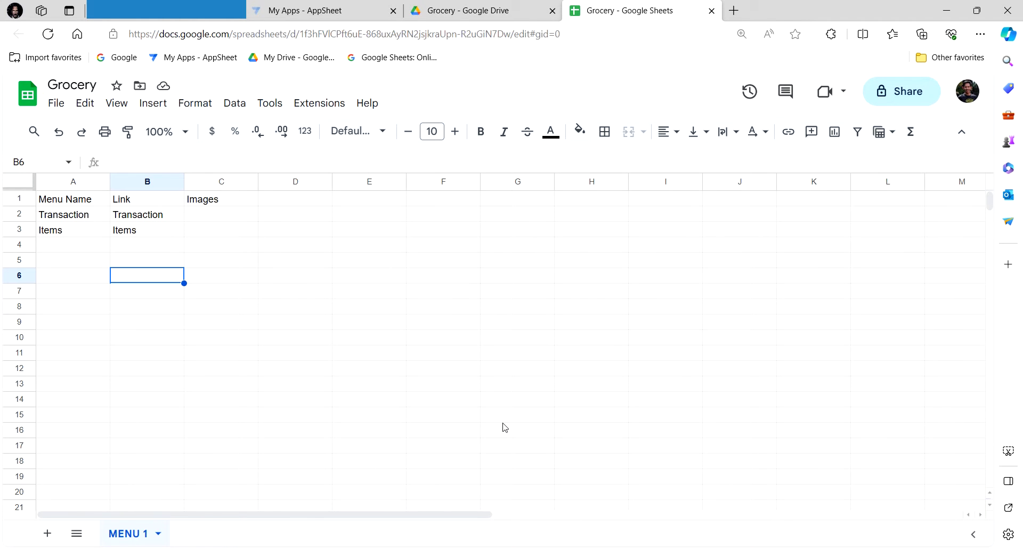
Step: Add a new sheet named ITEMS
{"action": "left_click", "coordinate": [47, 534]}
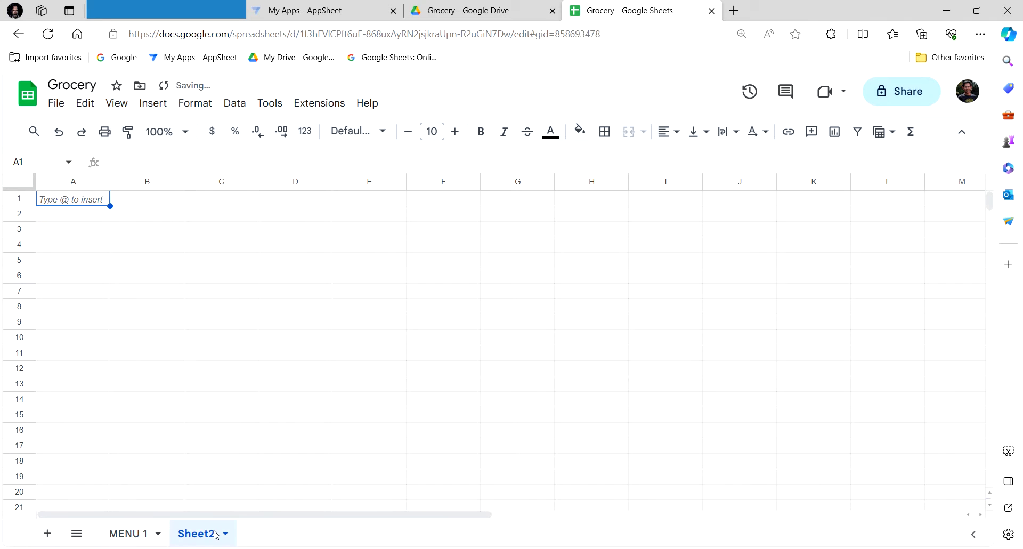
{"action": "double_click", "coordinate": [205, 540]}
{"action": "type", "text": "IT"}
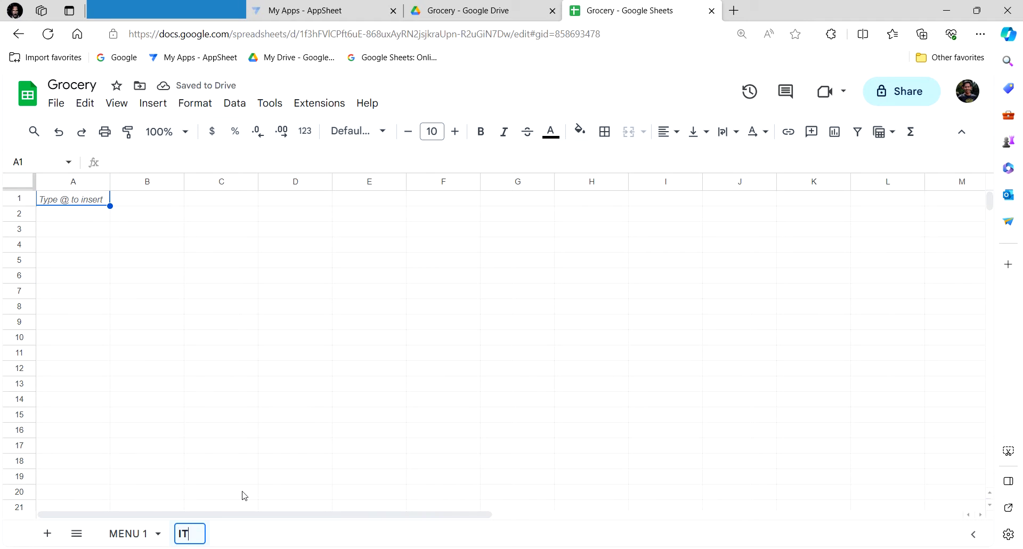
{"action": "type", "text": "MES"}
{"action": "key", "text": "BackSpace"}
{"action": "key", "text": "BackSpace"}
{"action": "key", "text": "BackSpace"}
{"action": "type", "text": "EMS"}
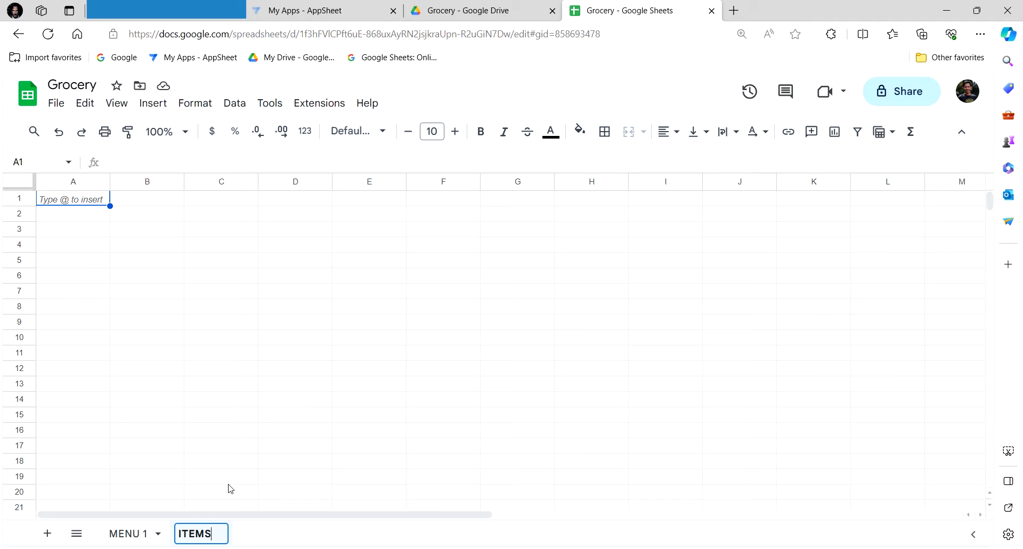
{"action": "left_click", "coordinate": [118, 296]}
Step: Paste the grocery list with prices at A2 and add headers Item Name and Price
{"action": "left_click", "coordinate": [93, 220]}
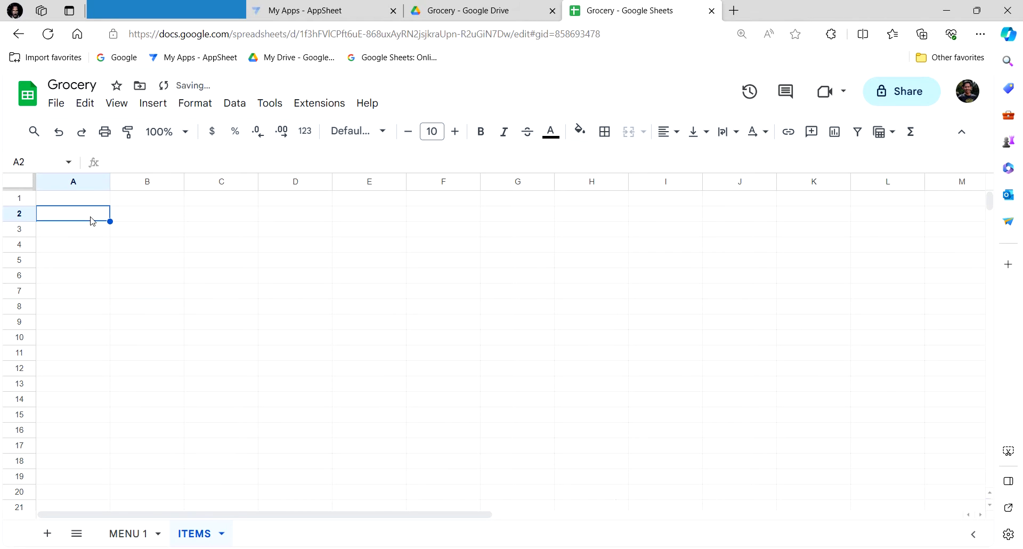
{"action": "type", "text": "Apples\t$9.00 Bananas\t$1.28 Bread\t$0.69 Cheese\t$1.40 Chicken\t$11.49 Coffee\t$1.62 Diapers\t$1.16 Egg whites\t$0.25 Eggs\t$0.39 Ketchup\t$0.33 Milk\t$0.53"}
{"action": "key", "text": "Up"}
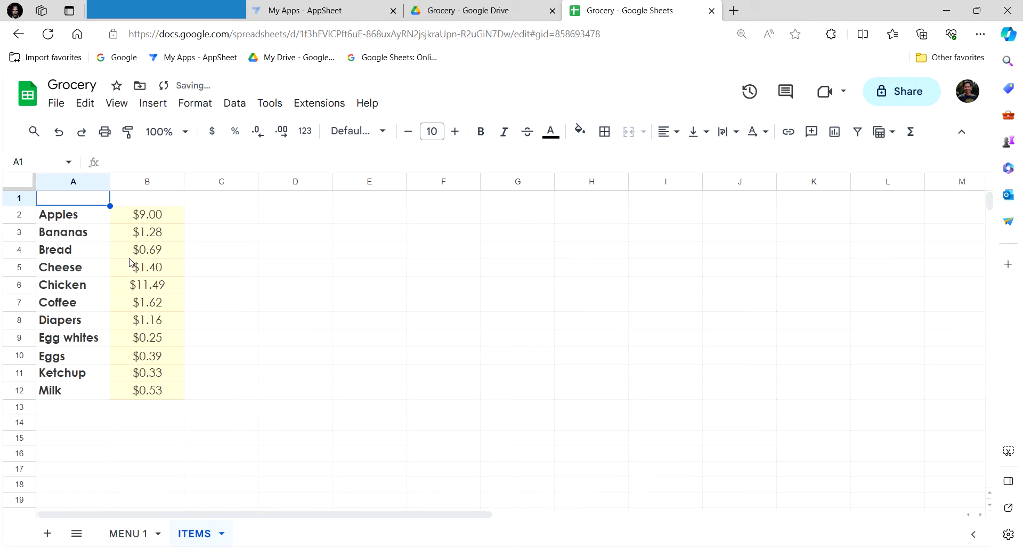
{"action": "type", "text": "Item "}
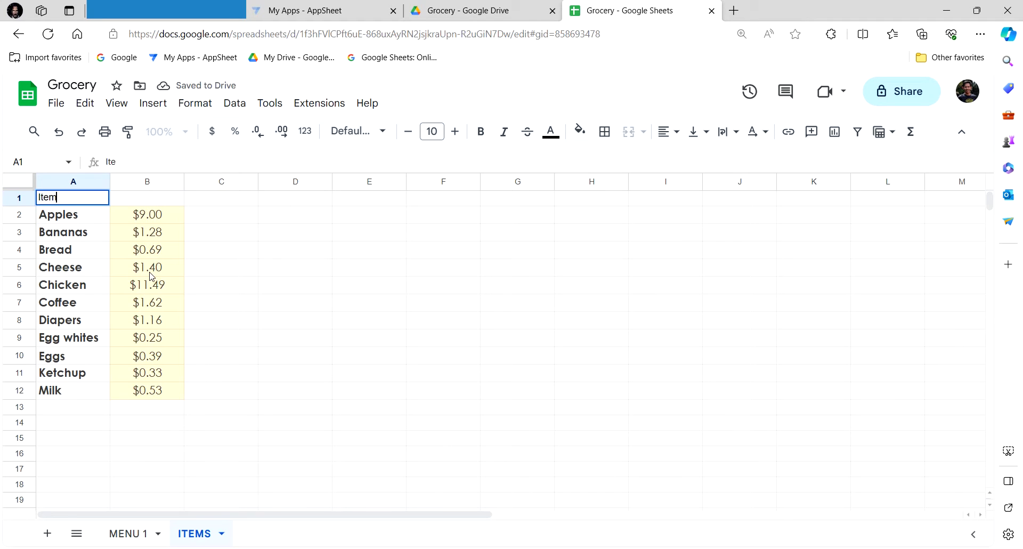
{"action": "type", "text": "Name"}
{"action": "key", "text": "Tab"}
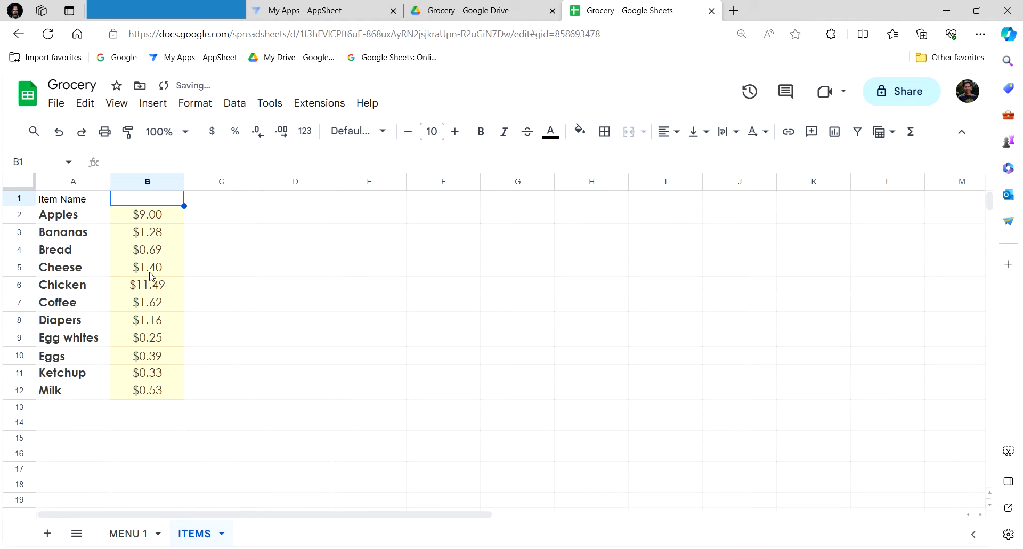
{"action": "type", "text": "Price"}
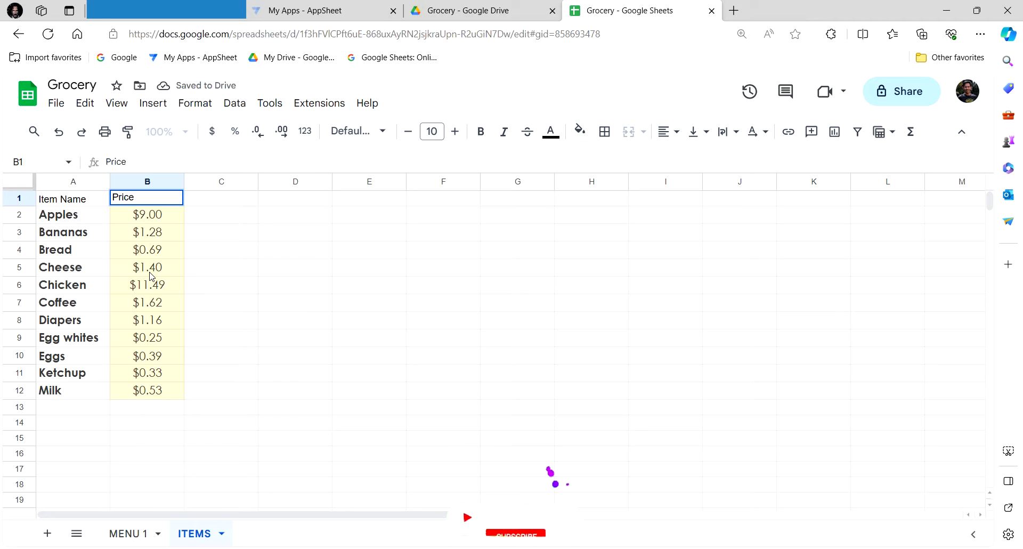
{"action": "left_click", "coordinate": [355, 306]}
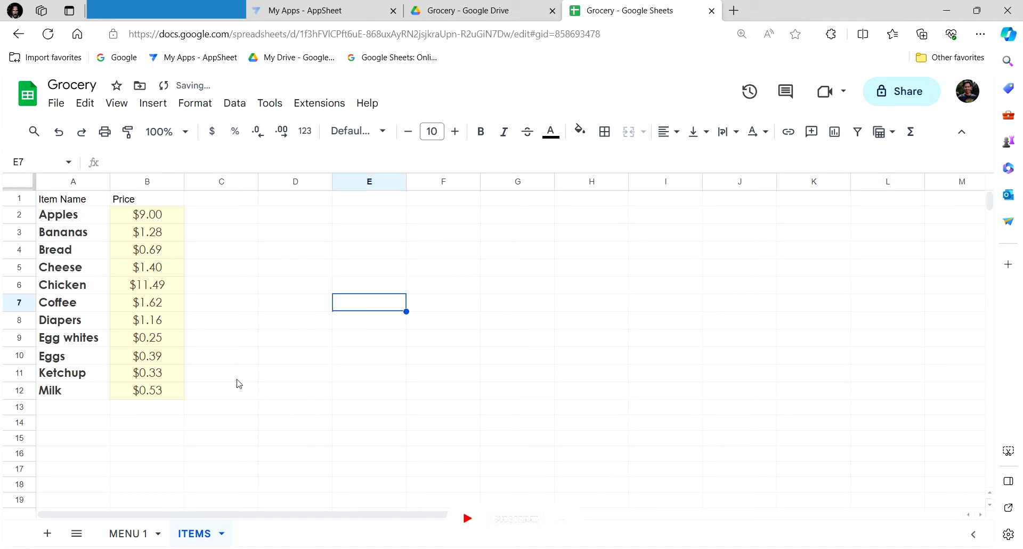
Step: Use Extensions ▸ AppSheet ▸ Create an app to build the Grocery app
{"action": "left_click", "coordinate": [333, 103]}
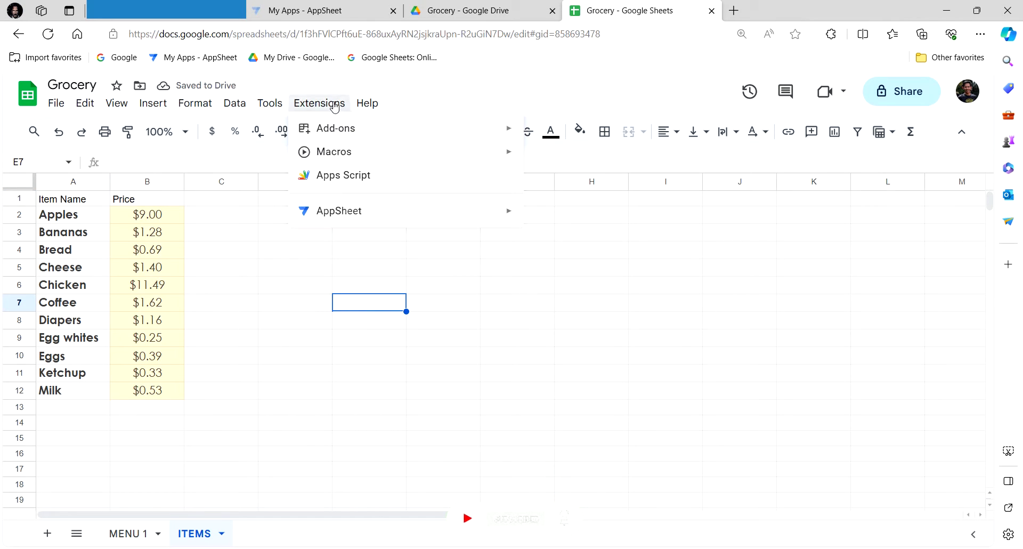
{"action": "mouse_move", "coordinate": [506, 213]}
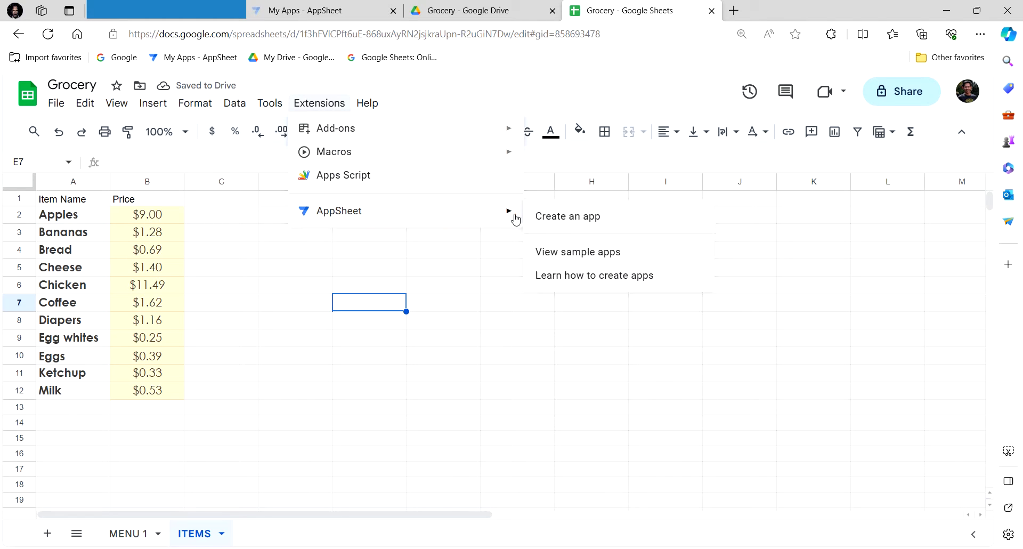
{"action": "left_click", "coordinate": [567, 229]}
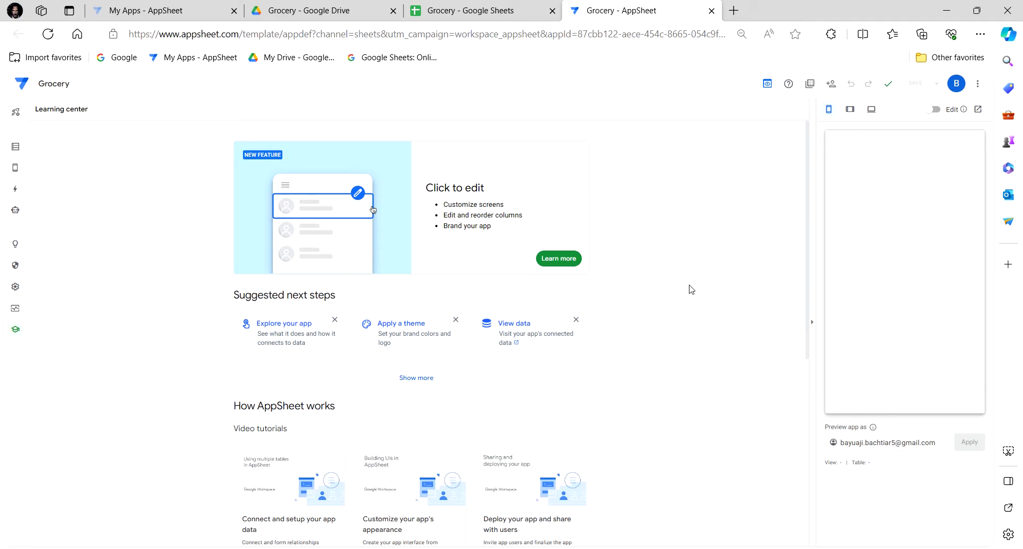
Step: Add the suggested ITEMS sheet as a new table in the app's Data
{"action": "left_click", "coordinate": [21, 152]}
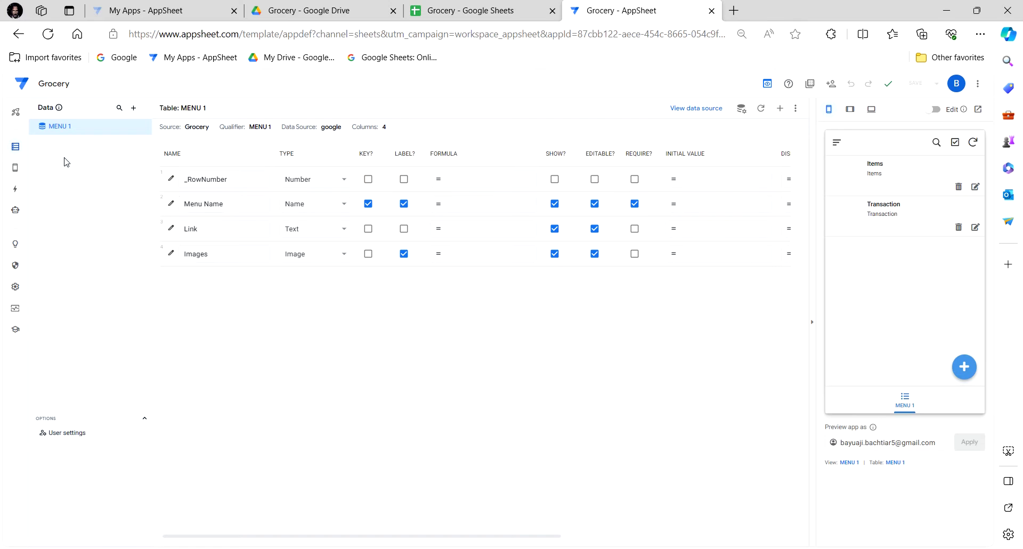
{"action": "left_click", "coordinate": [133, 108]}
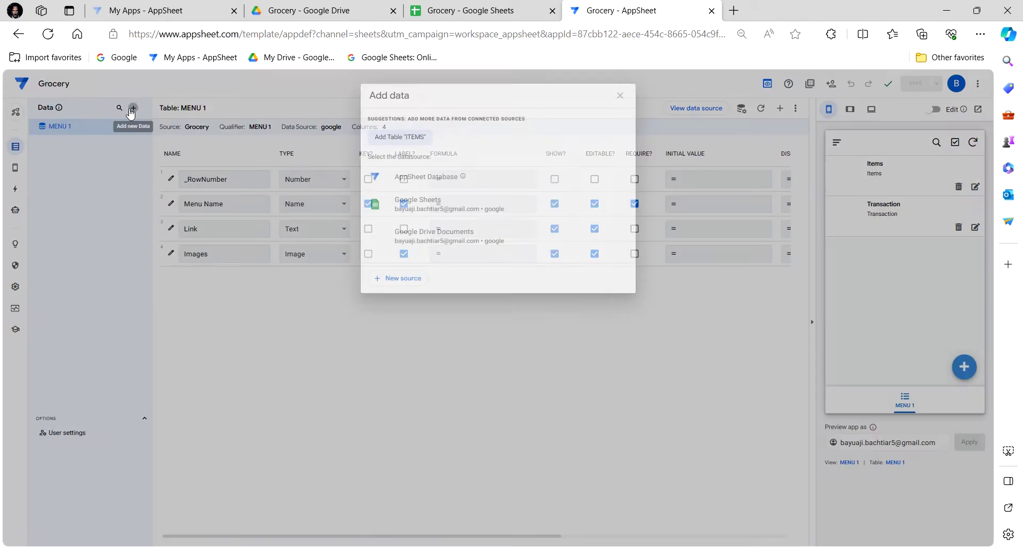
{"action": "left_click", "coordinate": [409, 137]}
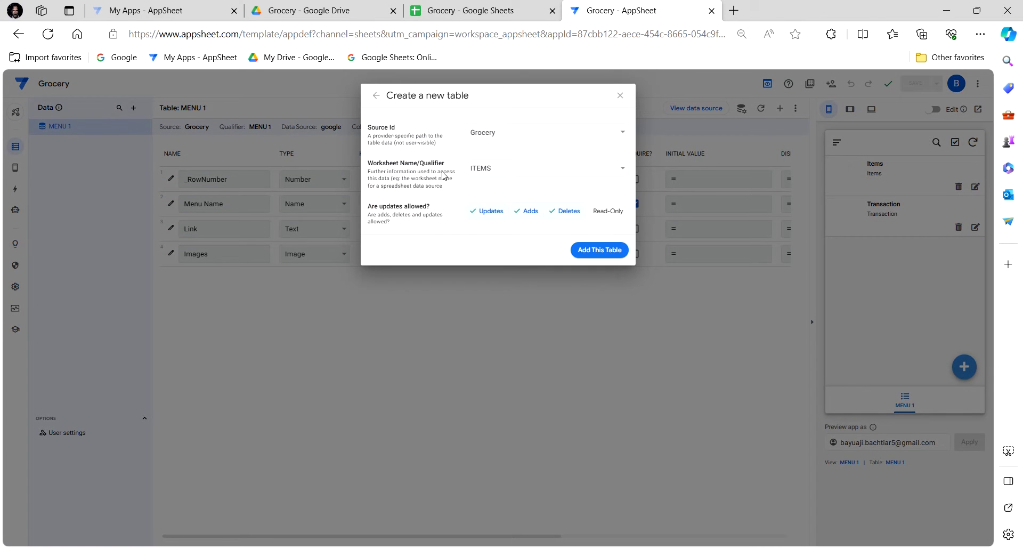
{"action": "left_click", "coordinate": [618, 253]}
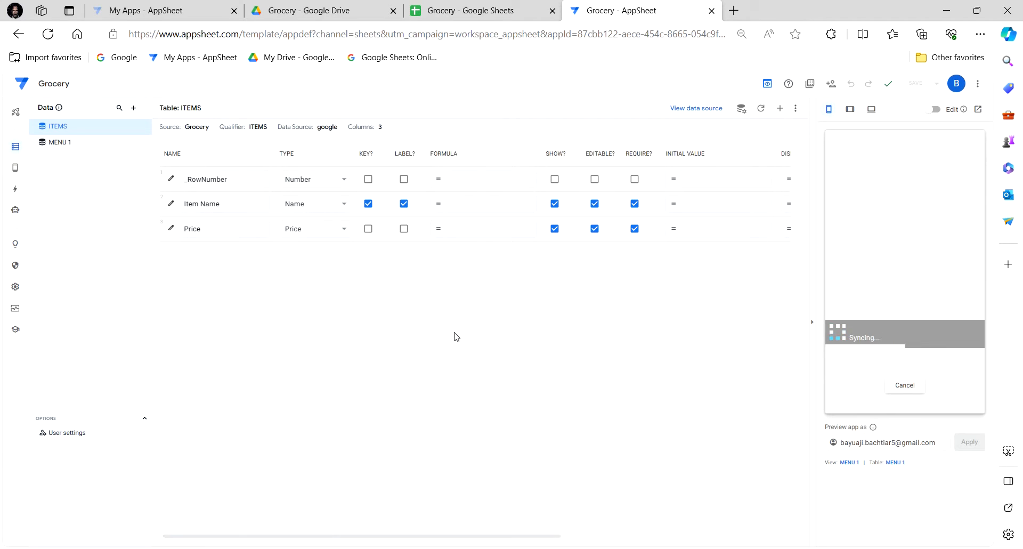
{"action": "left_click", "coordinate": [16, 175]}
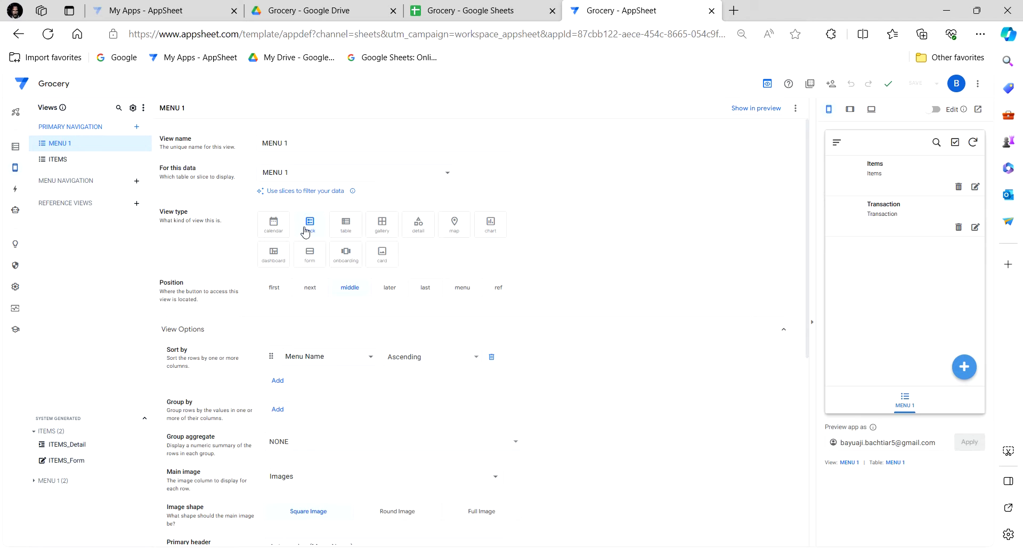
Step: Set MENU 1's Summary column and Secondary header to None and turn off Show action bar
{"action": "scroll", "coordinate": [512, 269], "scroll_direction": "down", "scroll_amount": 1}
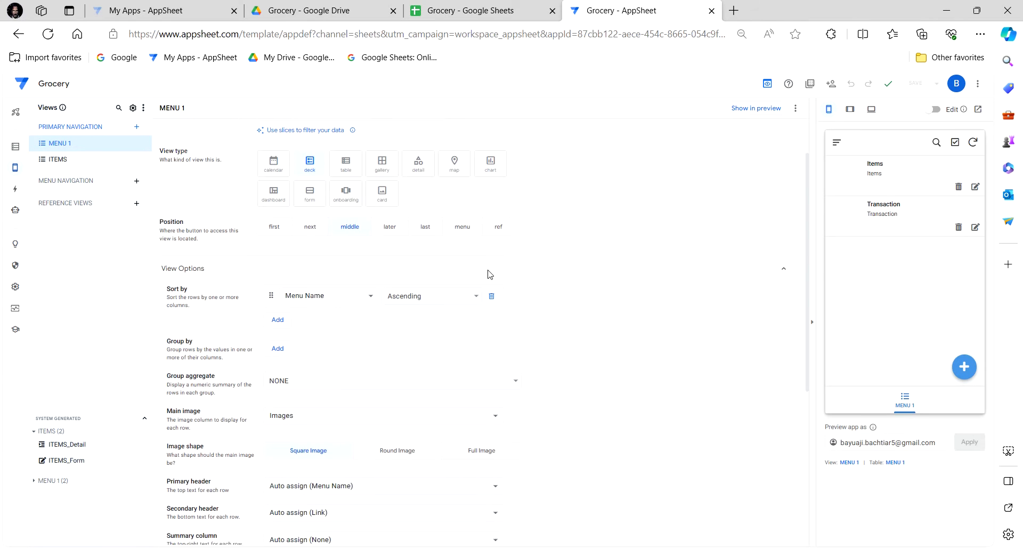
{"action": "scroll", "coordinate": [490, 288], "scroll_direction": "down", "scroll_amount": 3}
{"action": "left_click", "coordinate": [494, 410]}
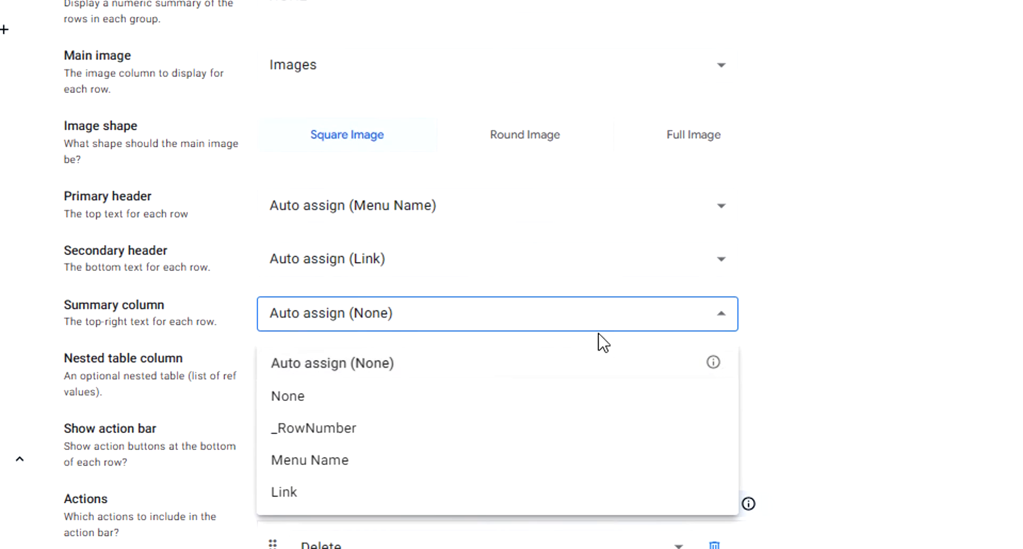
{"action": "left_click", "coordinate": [429, 406]}
{"action": "left_click", "coordinate": [716, 270]}
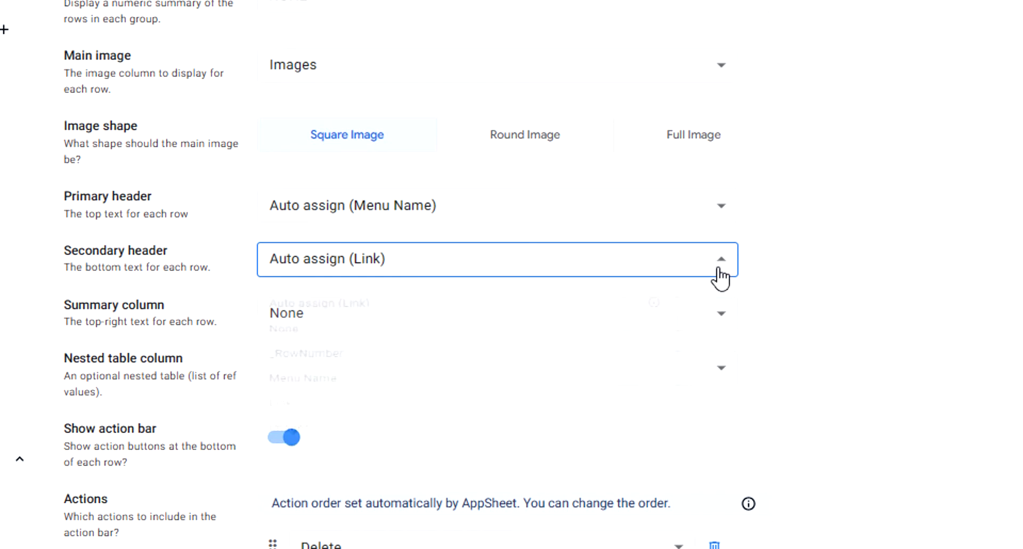
{"action": "left_click", "coordinate": [454, 342]}
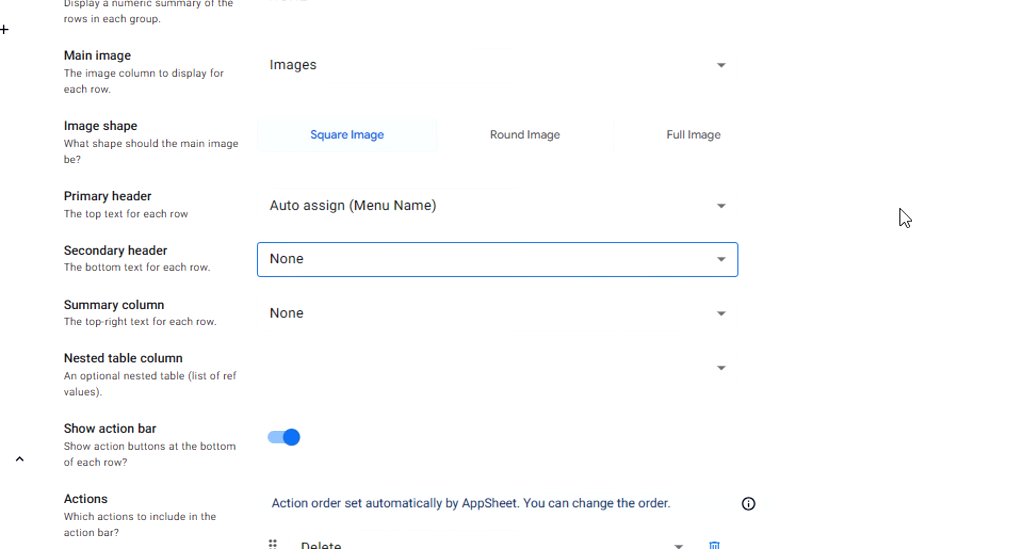
{"action": "left_click", "coordinate": [293, 442]}
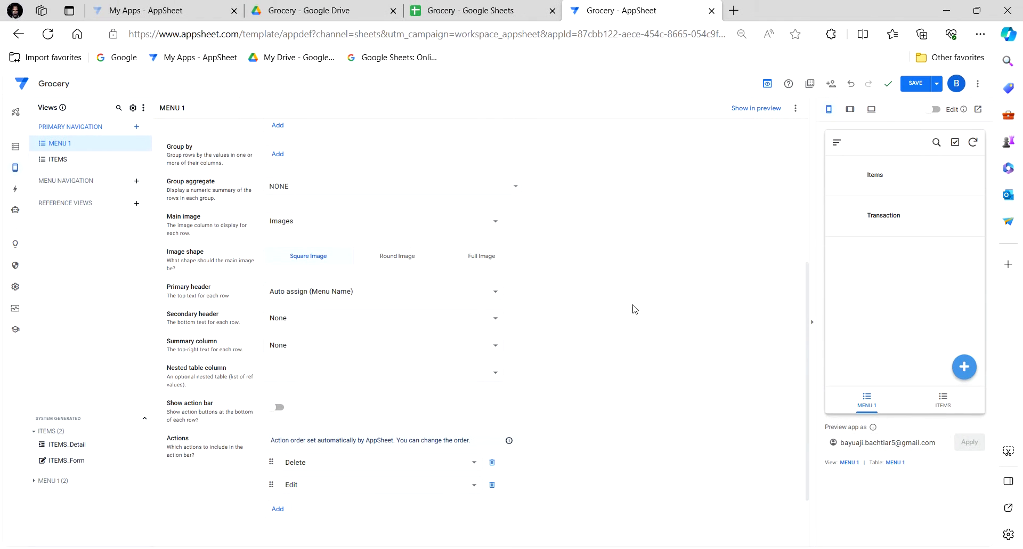
{"action": "scroll", "coordinate": [554, 349], "scroll_direction": "up", "scroll_amount": 4}
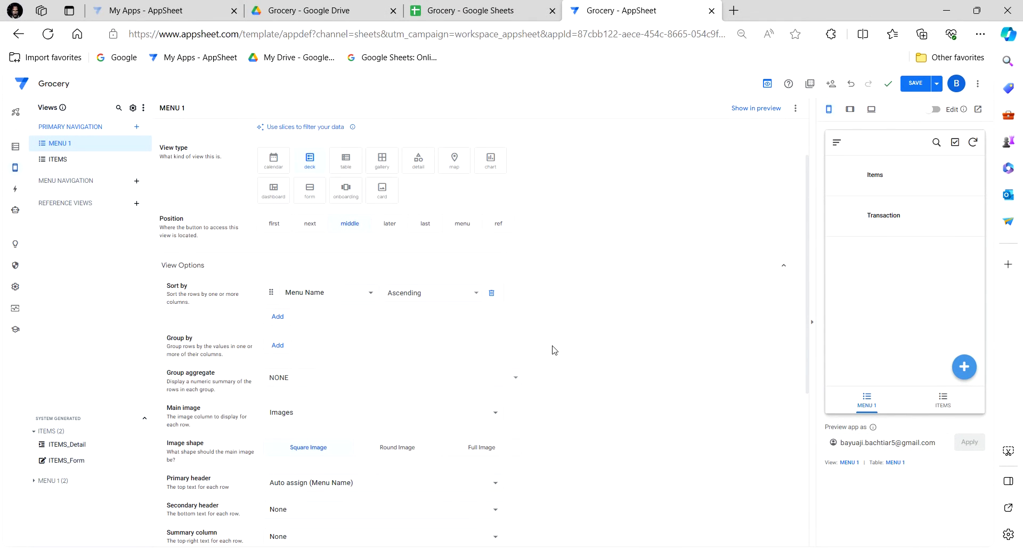
{"action": "scroll", "coordinate": [541, 345], "scroll_direction": "down", "scroll_amount": 3}
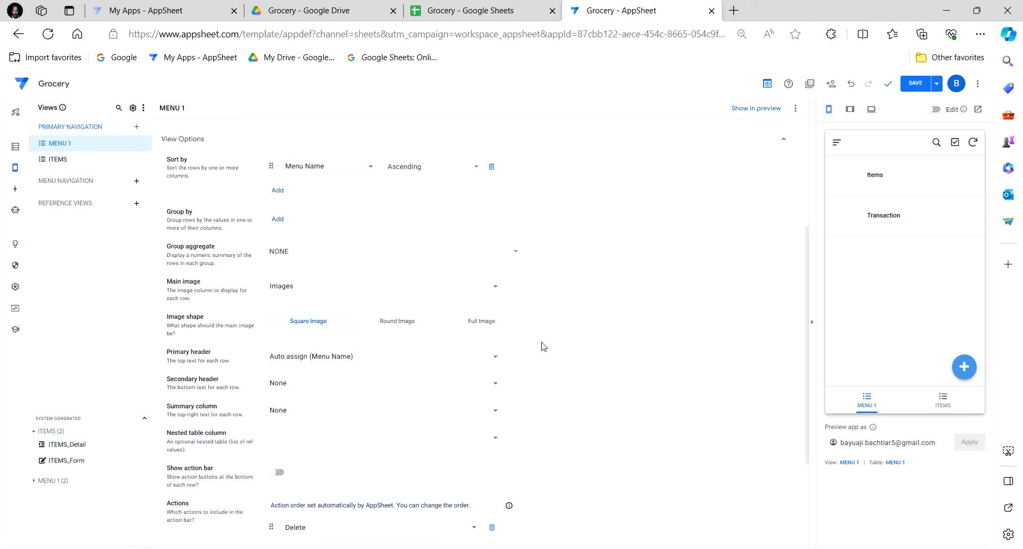
{"action": "scroll", "coordinate": [542, 347], "scroll_direction": "down", "scroll_amount": 3}
{"action": "scroll", "coordinate": [625, 346], "scroll_direction": "up", "scroll_amount": 3}
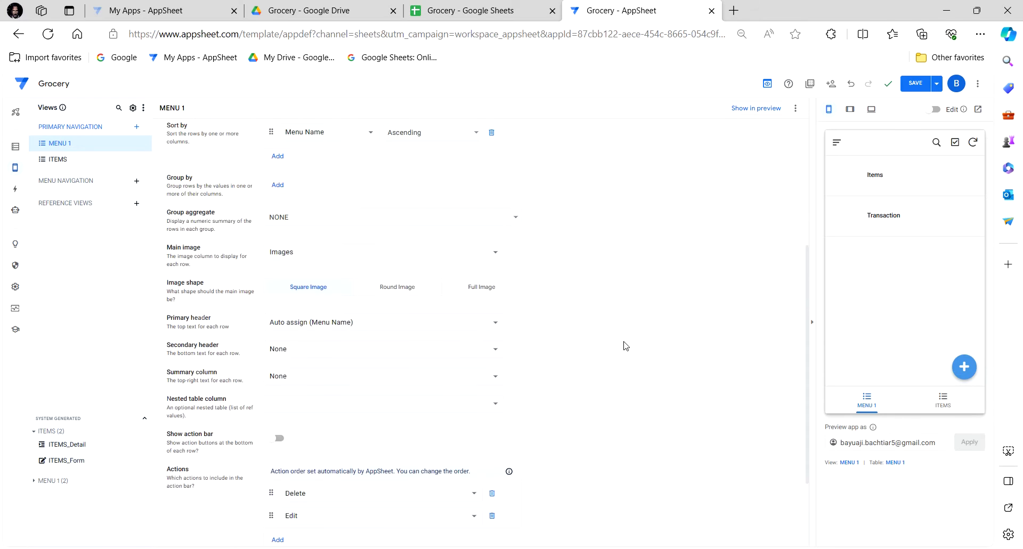
{"action": "scroll", "coordinate": [625, 346], "scroll_direction": "up", "scroll_amount": 3}
Step: Set the MENU 1 Add and MENU 1 Delete actions to Do not display
{"action": "left_click", "coordinate": [15, 188]}
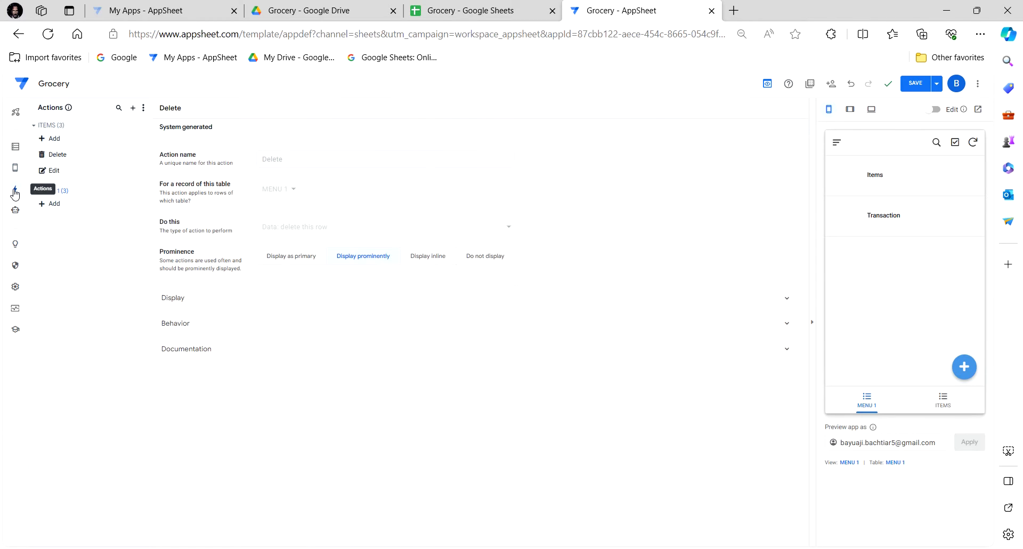
{"action": "left_click", "coordinate": [71, 206]}
{"action": "left_click", "coordinate": [499, 257]}
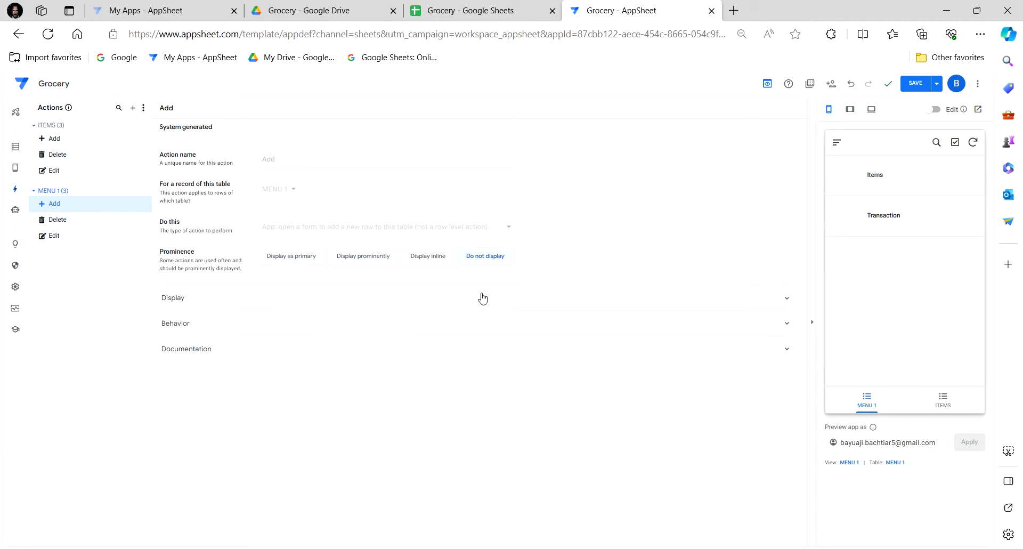
{"action": "left_click", "coordinate": [73, 221]}
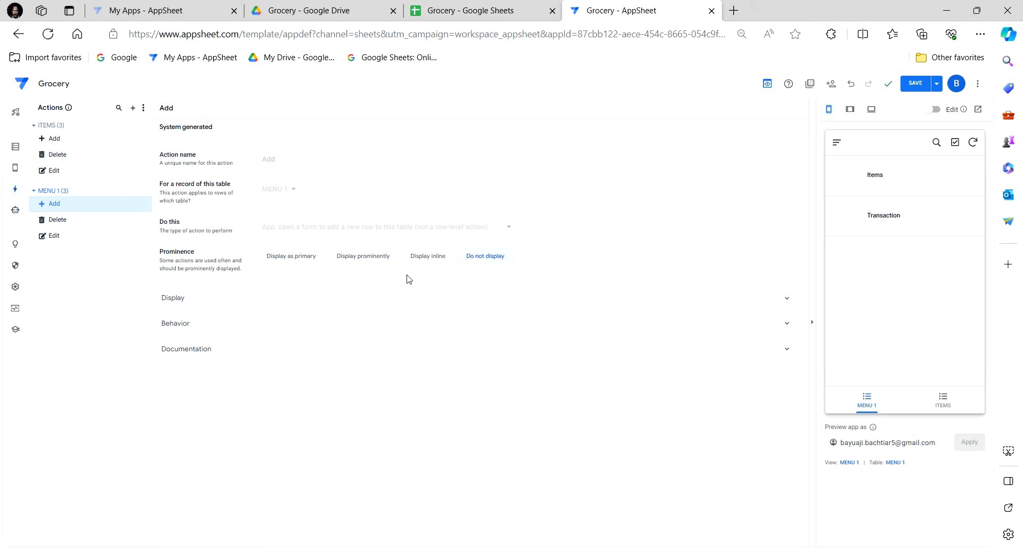
{"action": "left_click", "coordinate": [473, 261]}
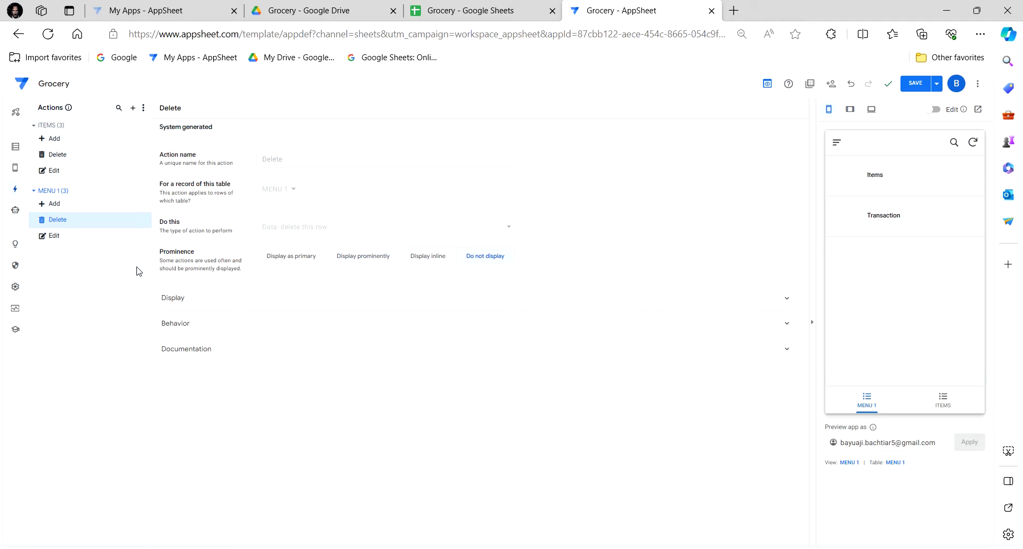
Step: Save the app, check the MENU 1 sheet's columns in Google Sheets, and return to AppSheet
{"action": "left_click", "coordinate": [14, 146]}
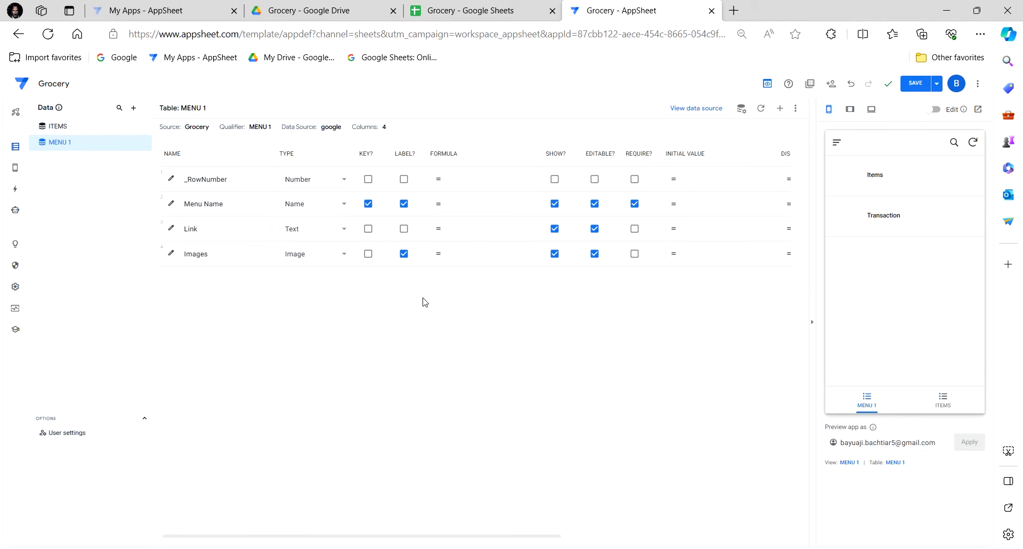
{"action": "left_click", "coordinate": [914, 83]}
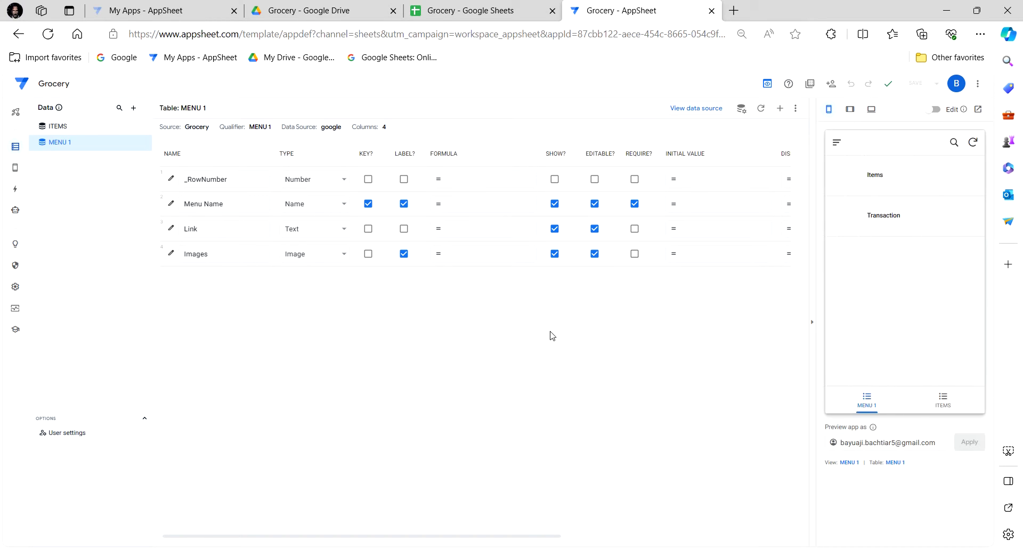
{"action": "left_click", "coordinate": [516, 8]}
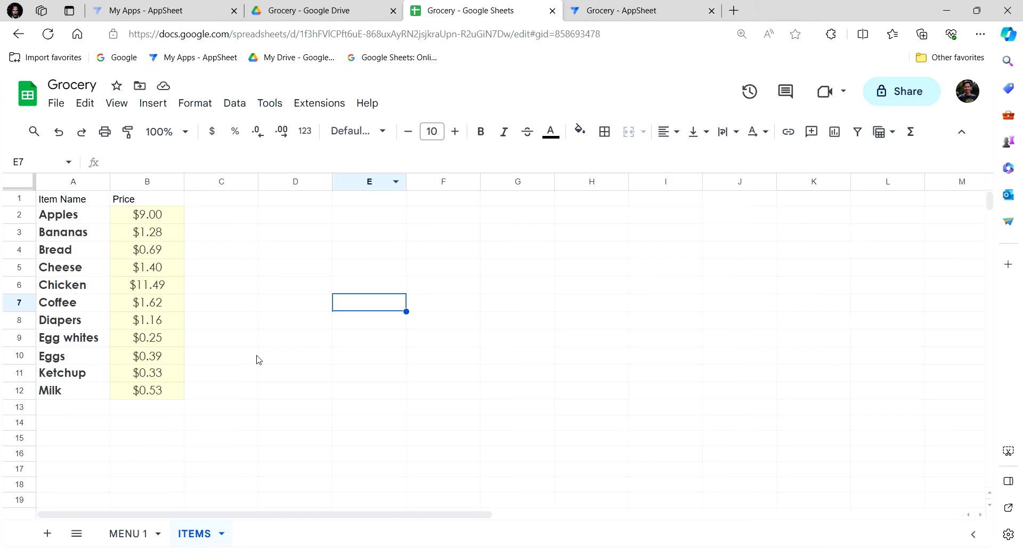
{"action": "left_click", "coordinate": [129, 532]}
{"action": "left_click", "coordinate": [161, 405]}
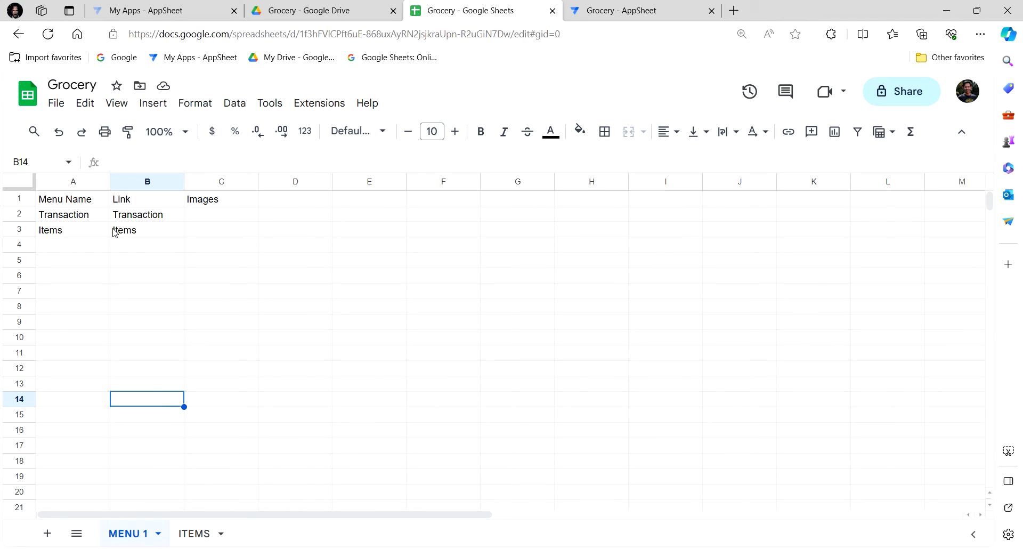
{"action": "left_click", "coordinate": [620, 11]}
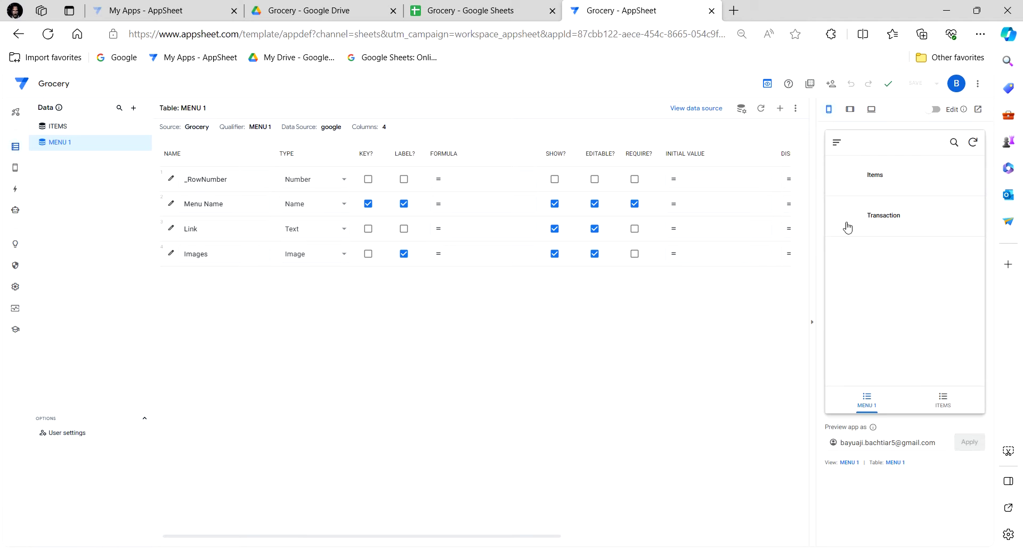
Step: Delete the Menu Name Ascending sort from the MENU 1 view and save the app
{"action": "left_click", "coordinate": [15, 167]}
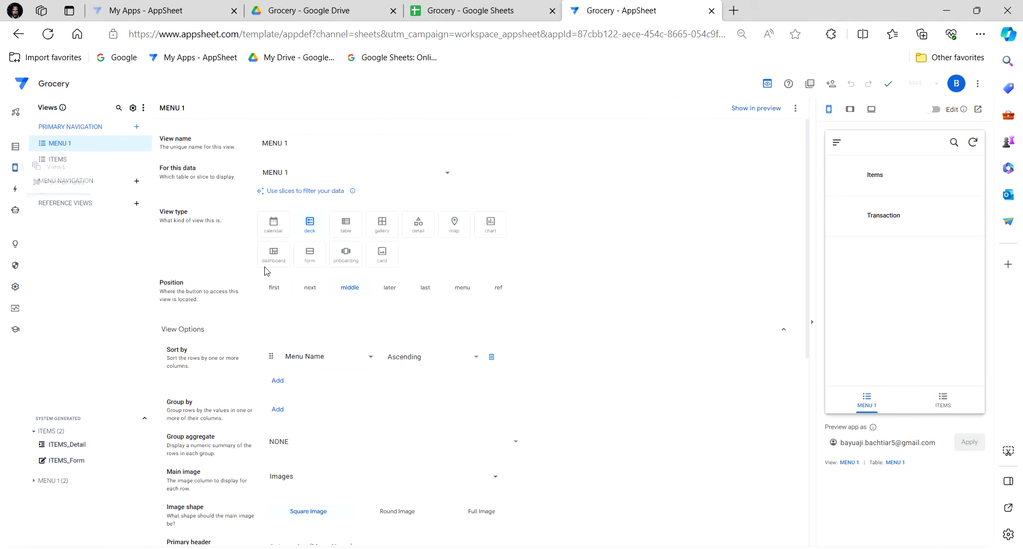
{"action": "scroll", "coordinate": [589, 380], "scroll_direction": "down", "scroll_amount": 2}
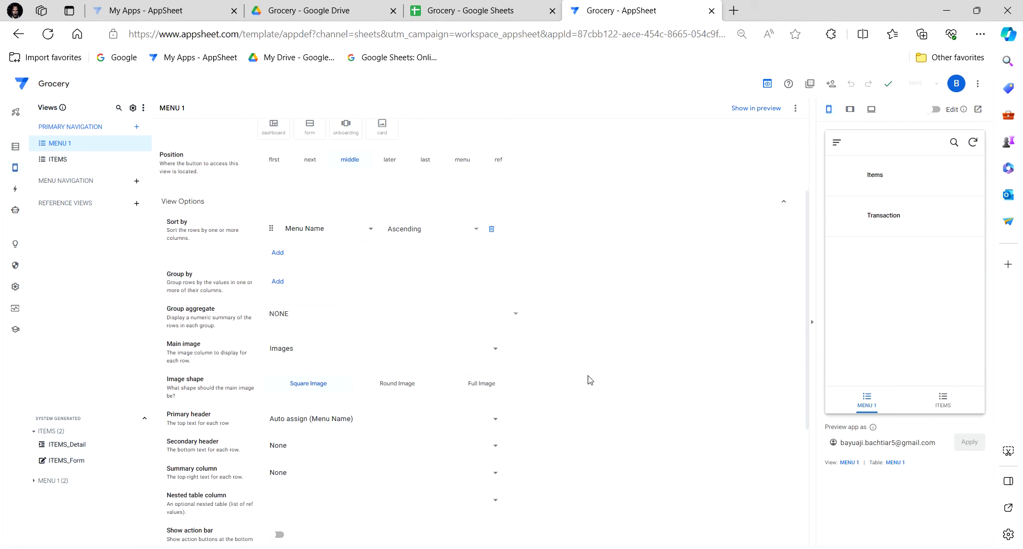
{"action": "scroll", "coordinate": [589, 380], "scroll_direction": "down", "scroll_amount": 1}
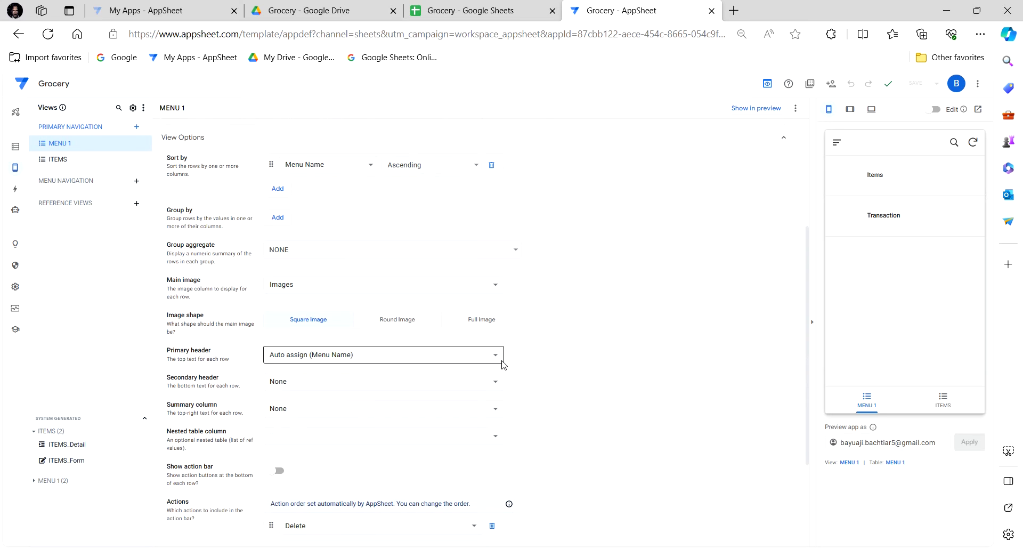
{"action": "scroll", "coordinate": [556, 379], "scroll_direction": "down", "scroll_amount": 2}
{"action": "scroll", "coordinate": [612, 370], "scroll_direction": "up", "scroll_amount": 5}
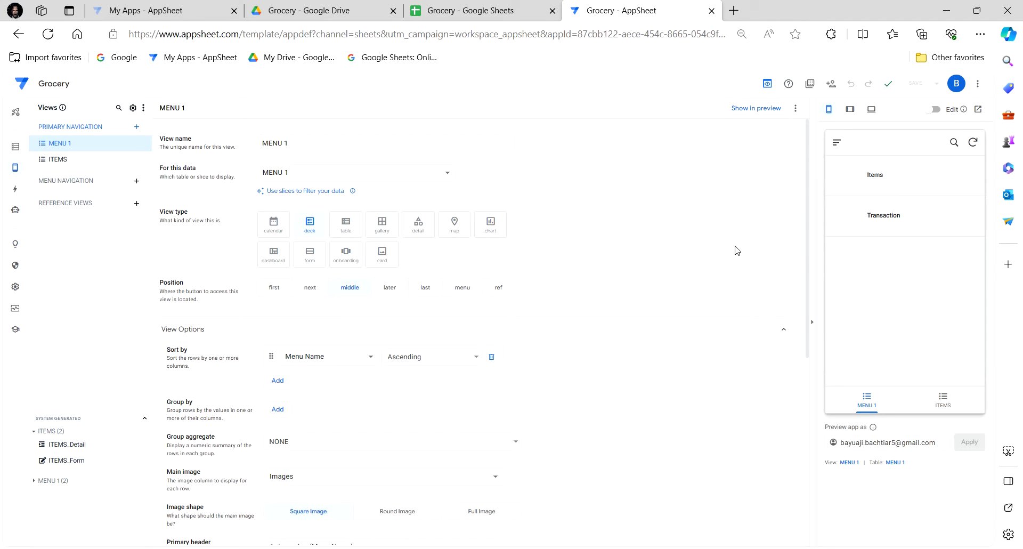
{"action": "left_click", "coordinate": [491, 357]}
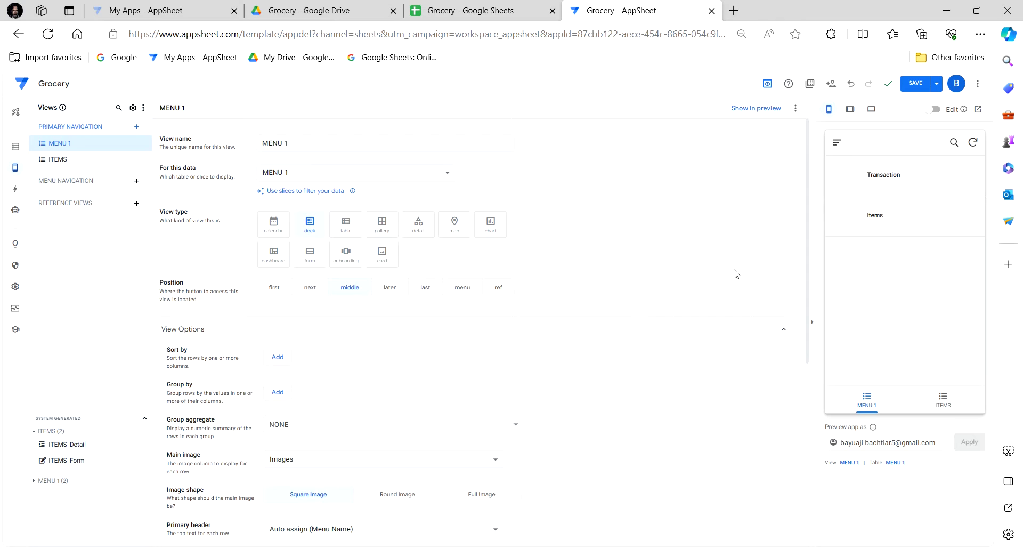
{"action": "left_click", "coordinate": [916, 84]}
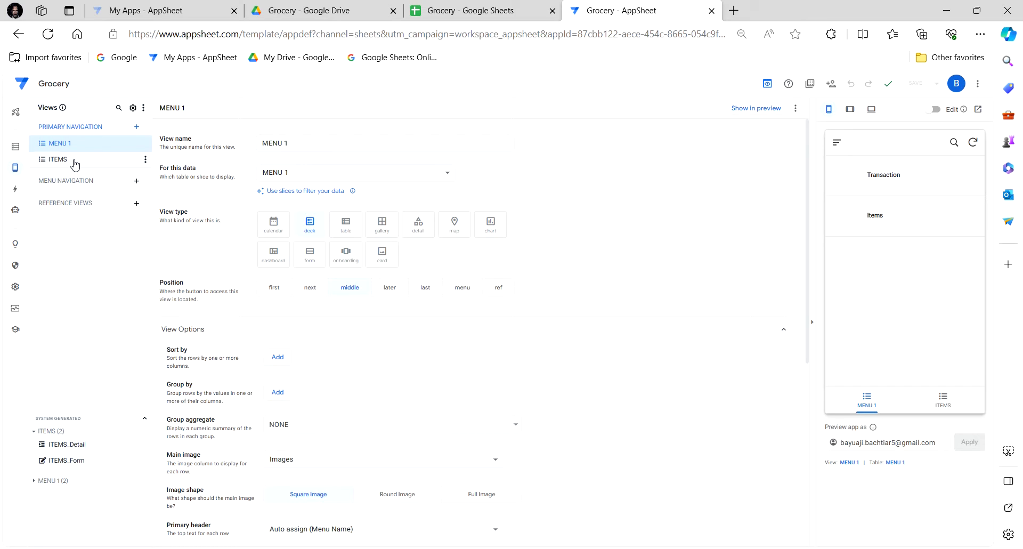
Step: Create a new action on the MENU 1 table named View Menu 1
{"action": "left_click", "coordinate": [20, 190]}
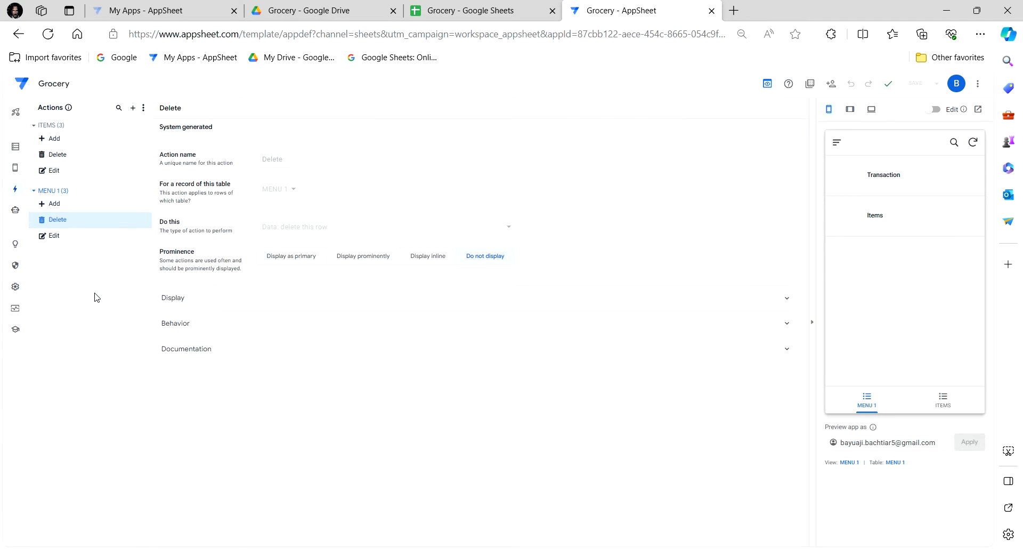
{"action": "left_click", "coordinate": [140, 193]}
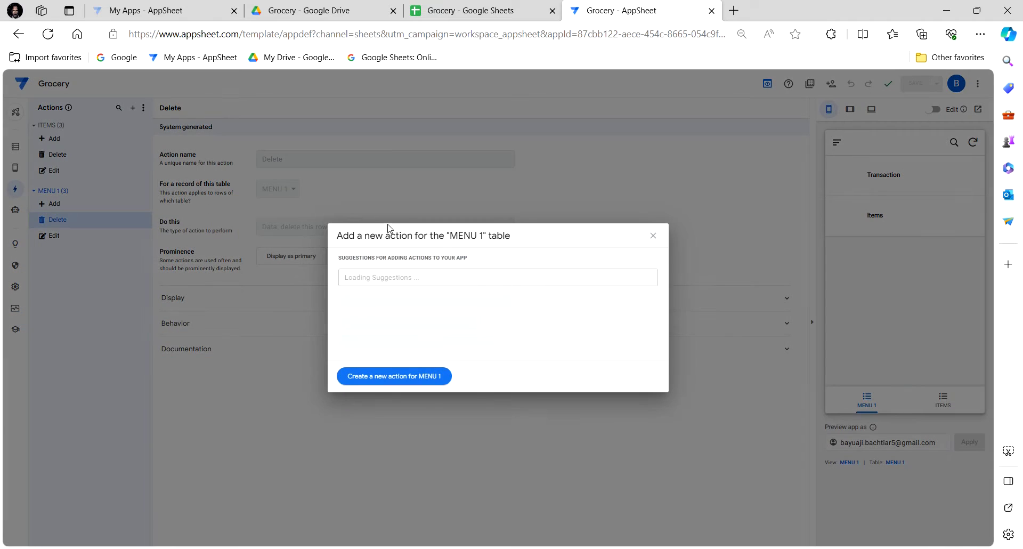
{"action": "left_click", "coordinate": [366, 374]}
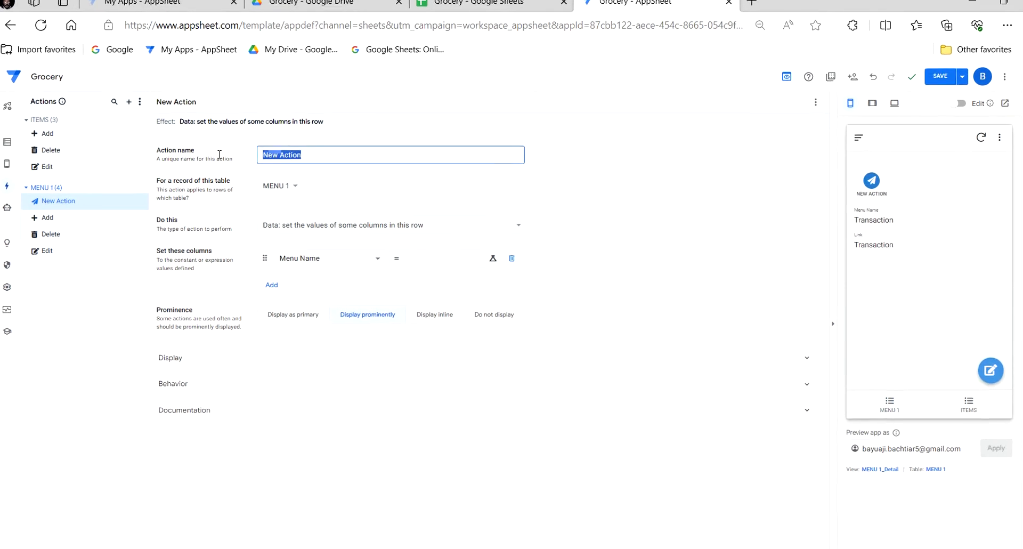
{"action": "type", "text": "View Menu 1"}
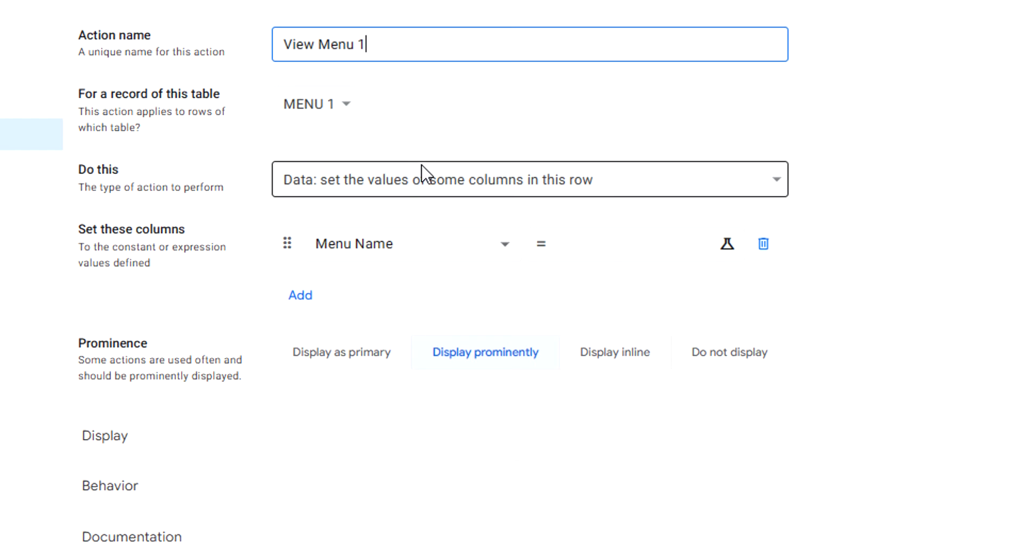
Step: Make View Menu 1 go to another view with target linktoview([Link])
{"action": "left_click", "coordinate": [421, 176]}
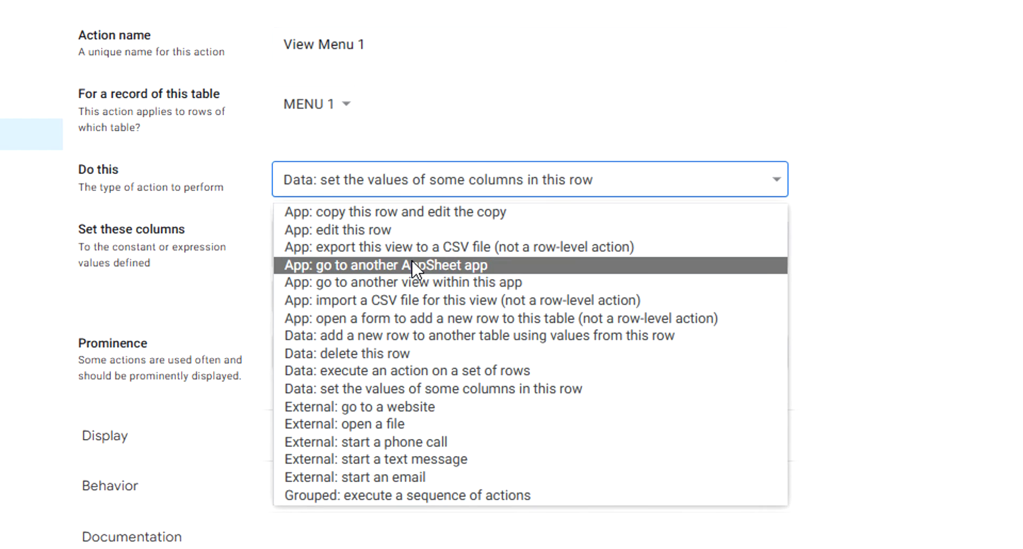
{"action": "left_click", "coordinate": [415, 279]}
{"action": "left_click", "coordinate": [431, 242]}
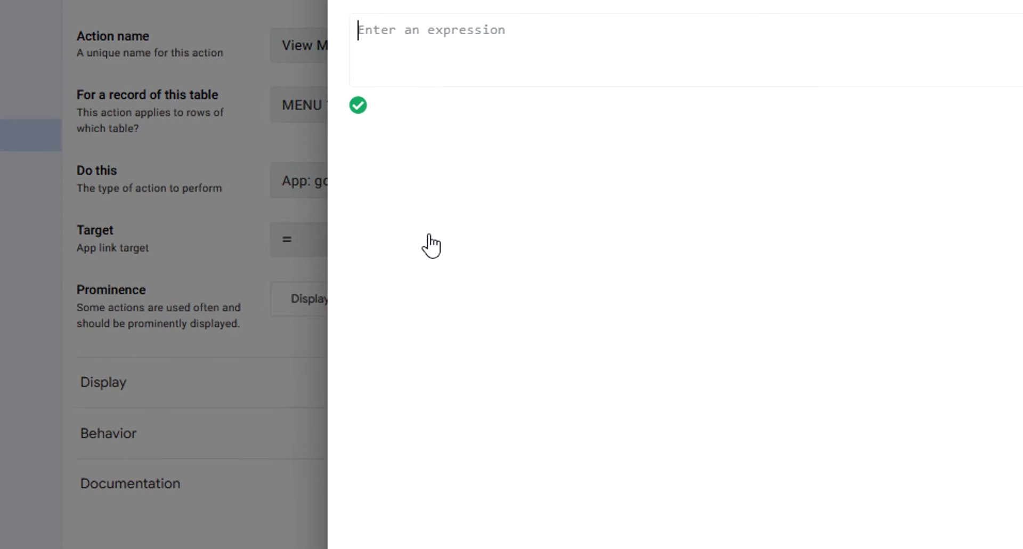
{"action": "type", "text": "linkt"}
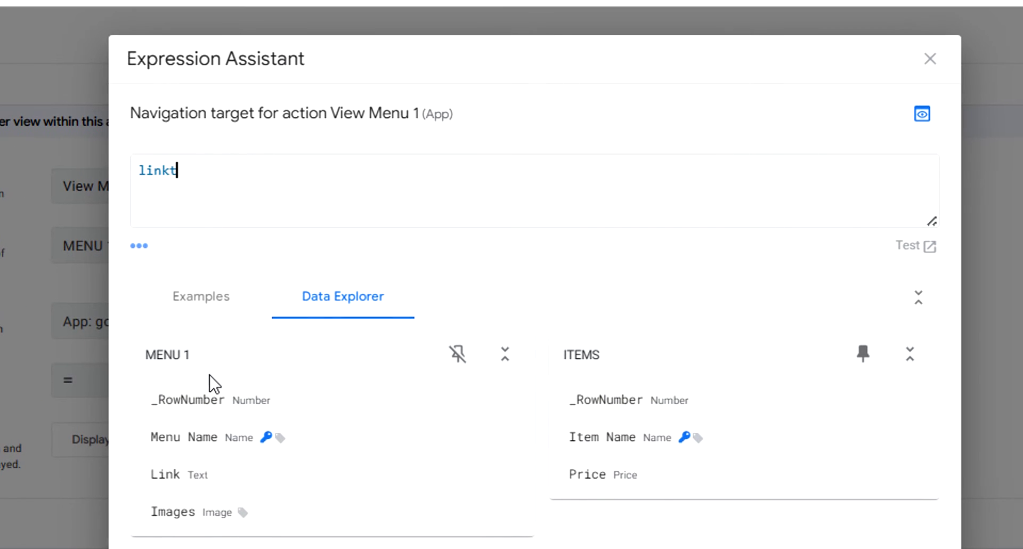
{"action": "type", "text": "("}
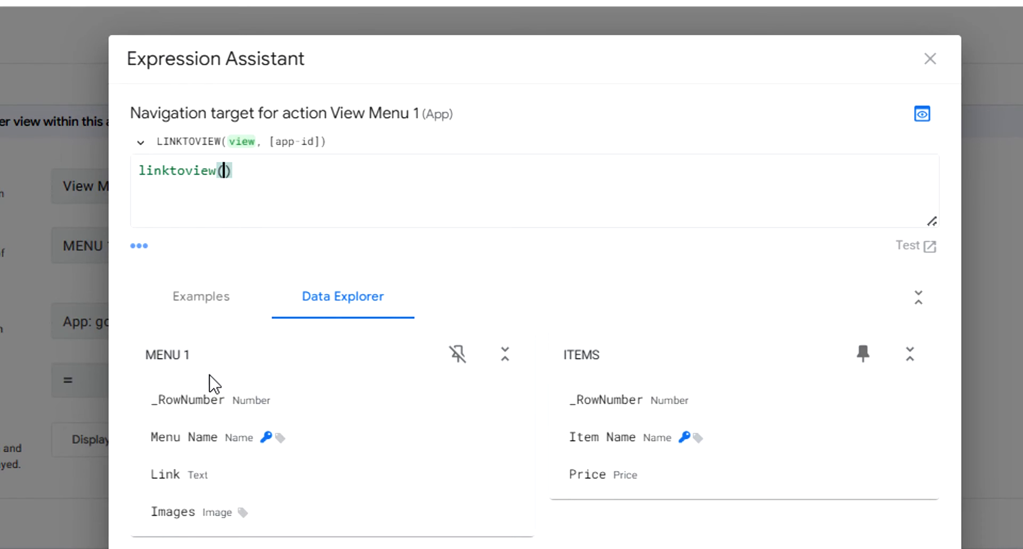
{"action": "type", "text": "["}
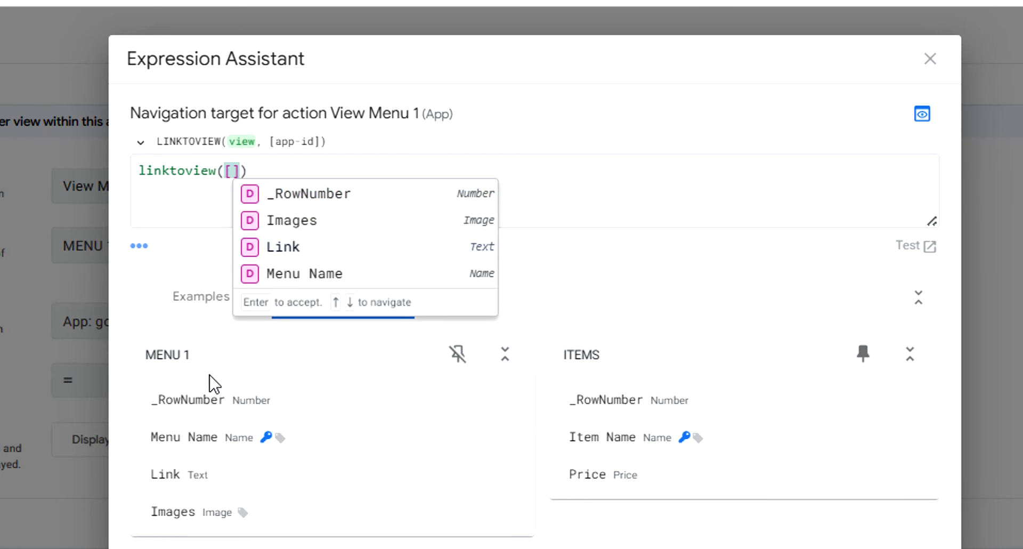
{"action": "key", "text": "Down"}
{"action": "key", "text": "Down"}
{"action": "key", "text": "Return"}
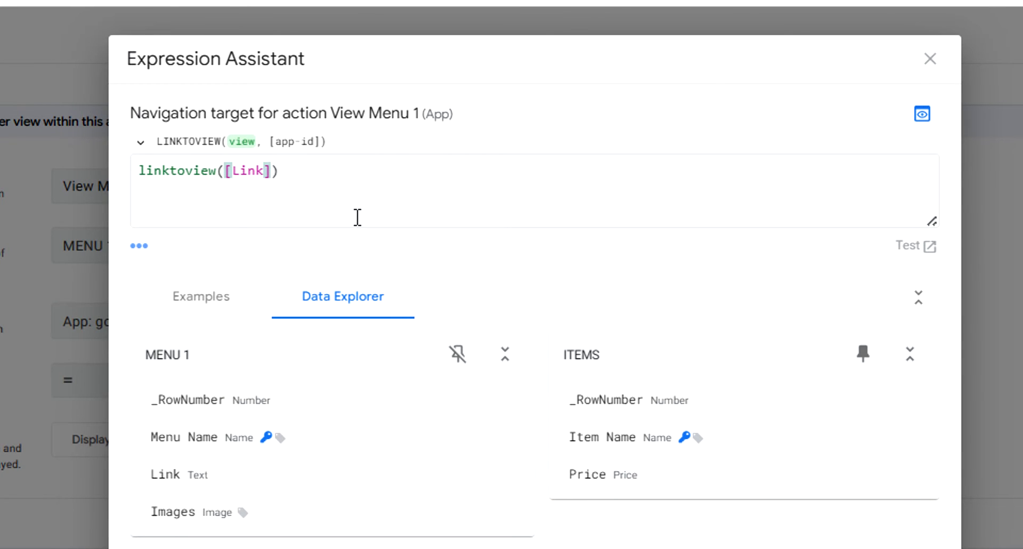
{"action": "left_click", "coordinate": [360, 212]}
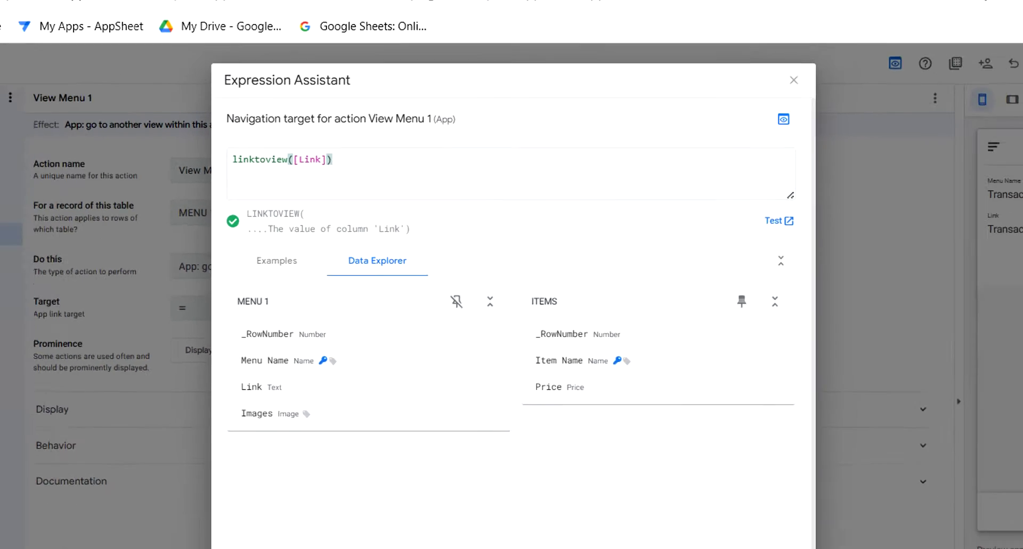
{"action": "left_click", "coordinate": [783, 535]}
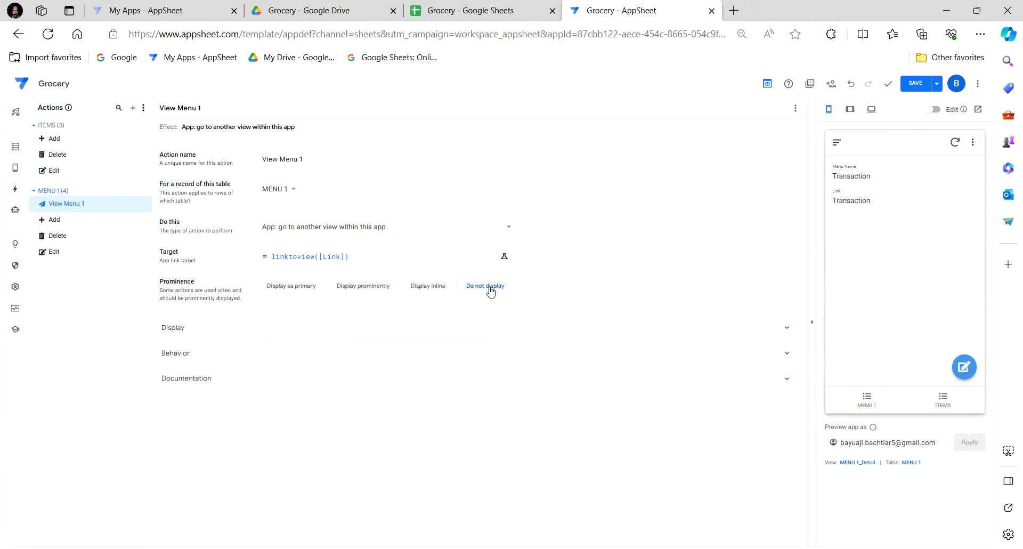
{"action": "left_click", "coordinate": [865, 408]}
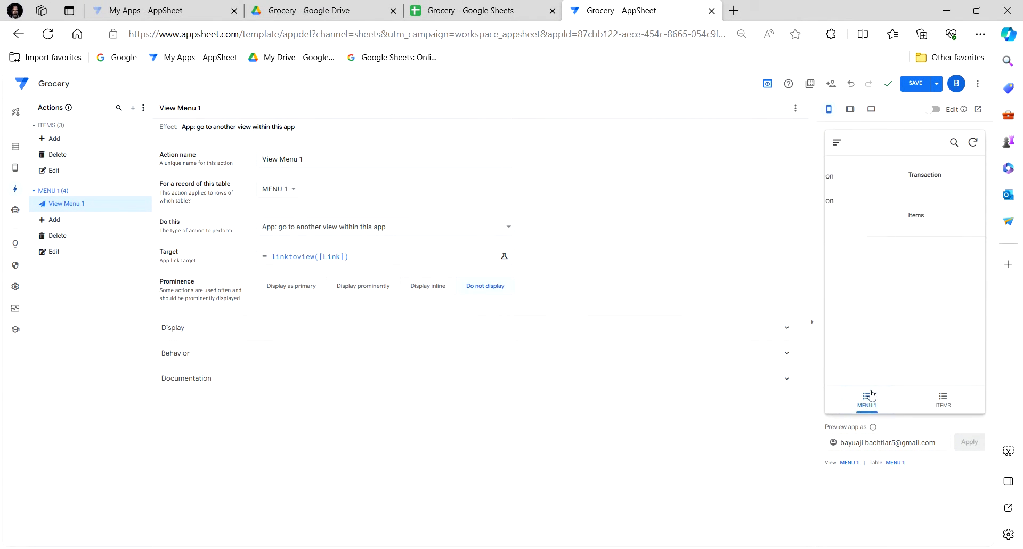
Step: Set the MENU 1 view's Row Selected behavior to View Menu 1
{"action": "left_click", "coordinate": [848, 462]}
{"action": "scroll", "coordinate": [633, 402], "scroll_direction": "down", "scroll_amount": 6}
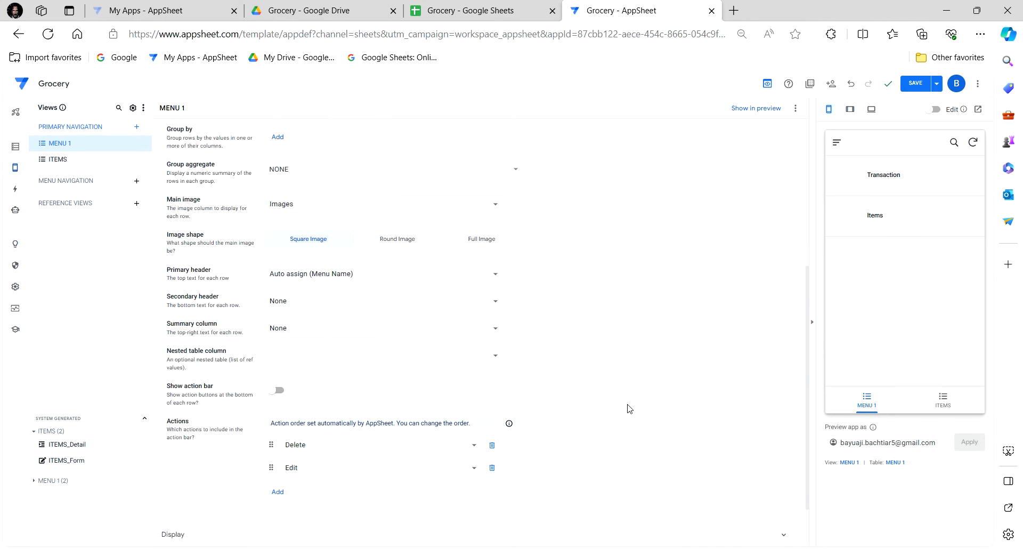
{"action": "left_click", "coordinate": [408, 499]}
{"action": "scroll", "coordinate": [408, 499], "scroll_direction": "down", "scroll_amount": 2}
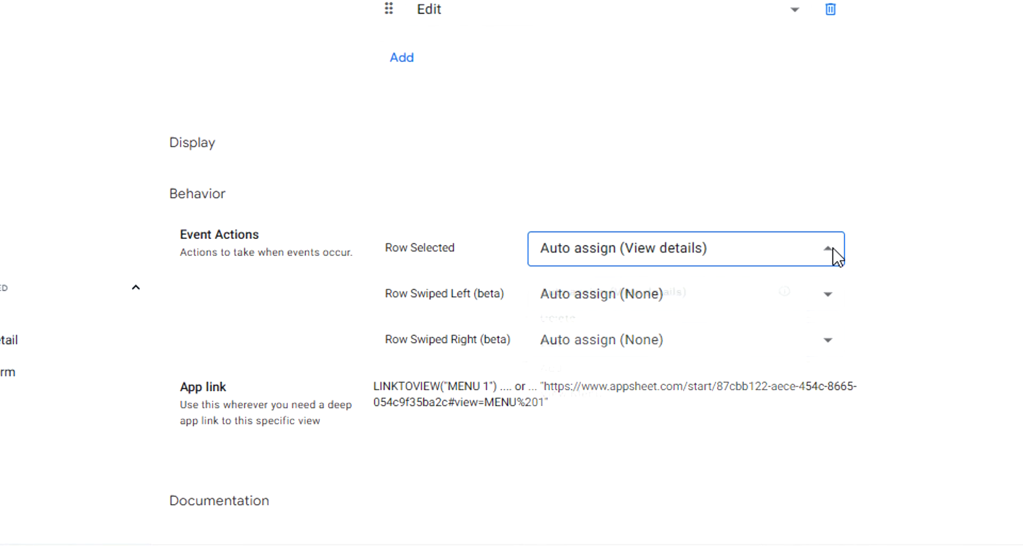
{"action": "left_click", "coordinate": [834, 254]}
{"action": "left_click", "coordinate": [575, 426]}
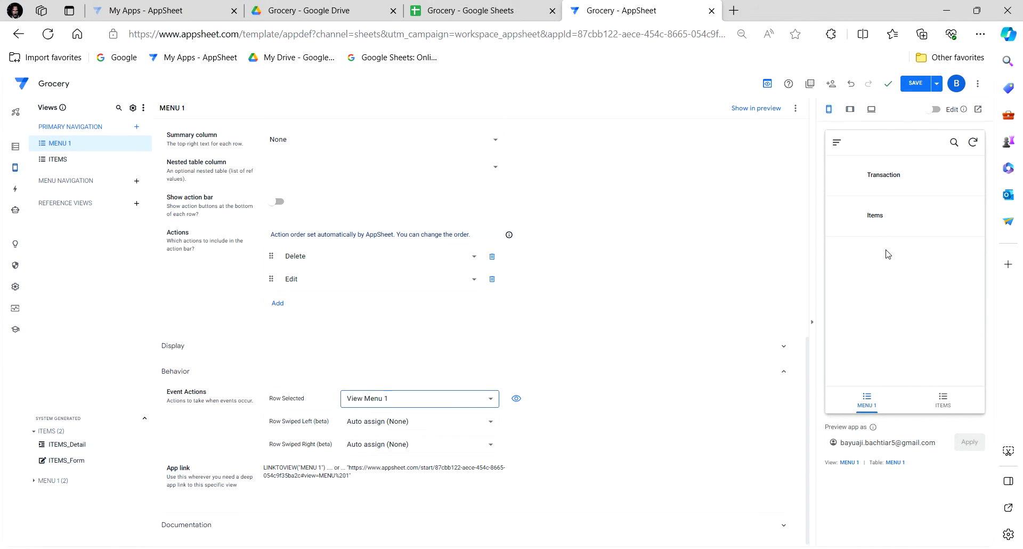
{"action": "left_click", "coordinate": [881, 218]}
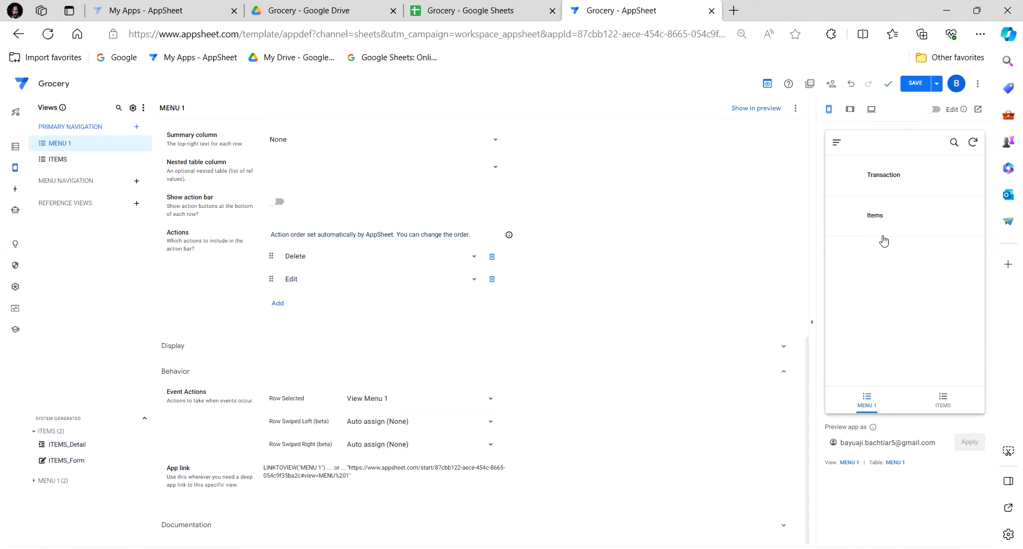
Step: Save the app, then check that the Items row opens the Items list and go back
{"action": "left_click", "coordinate": [916, 85]}
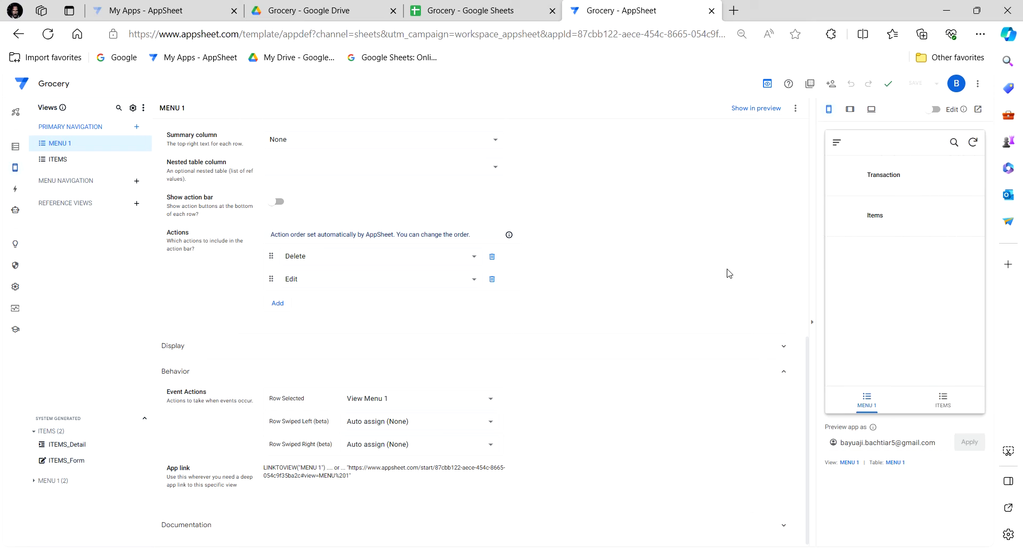
{"action": "left_click", "coordinate": [869, 229]}
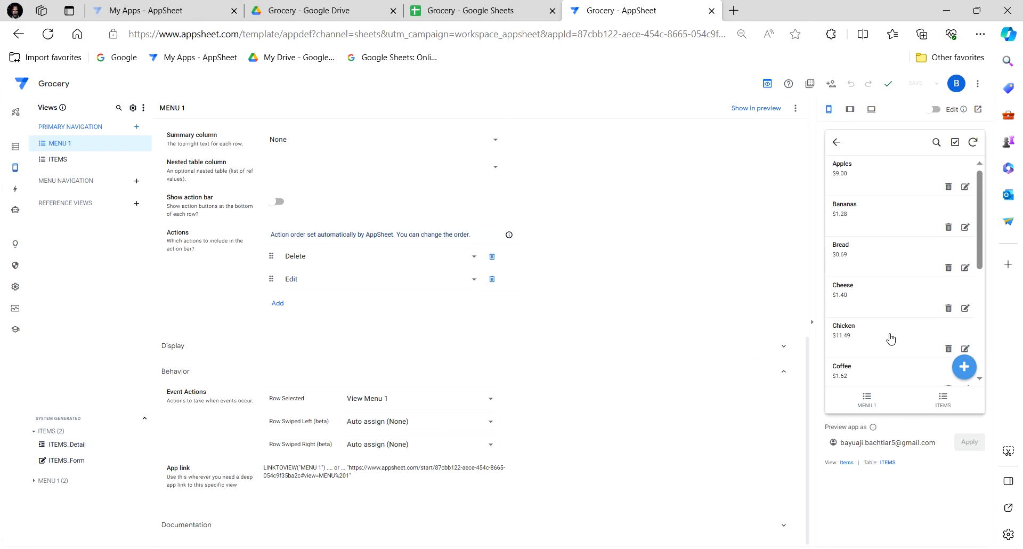
{"action": "left_click", "coordinate": [879, 397]}
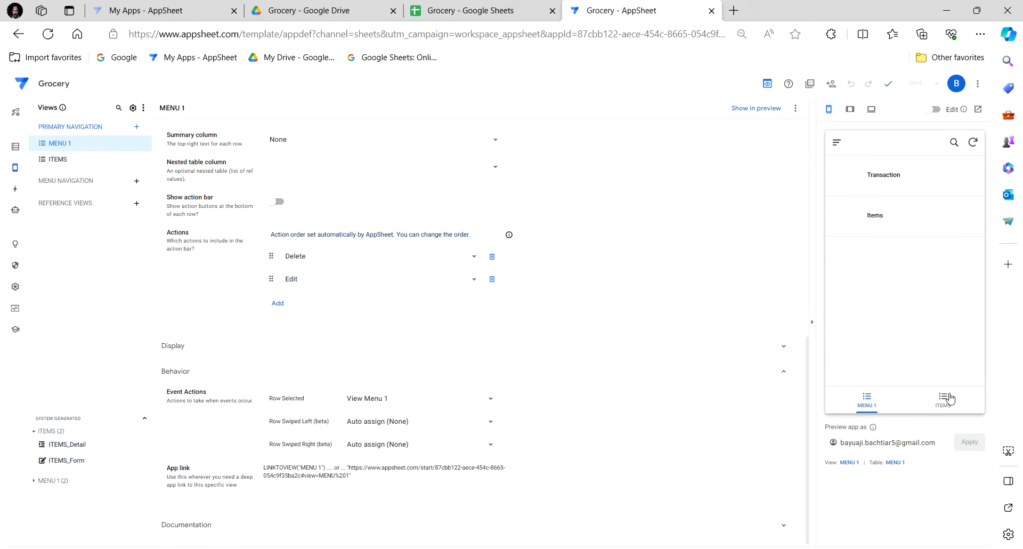
Step: Set the ITEMS view to a table with position 'ref', then preview MENU 1's Items entry
{"action": "left_click", "coordinate": [85, 165]}
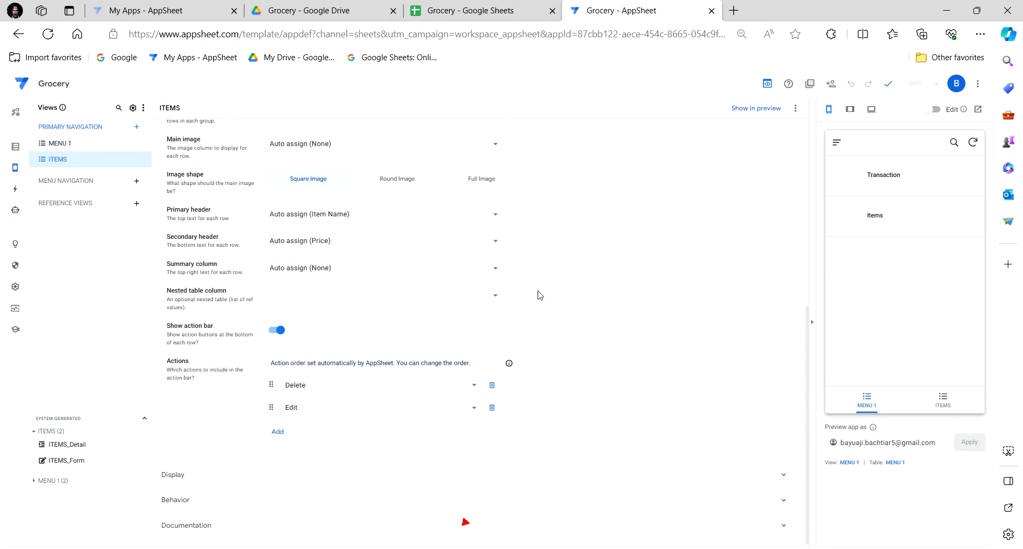
{"action": "scroll", "coordinate": [539, 295], "scroll_direction": "up", "scroll_amount": 6}
{"action": "scroll", "coordinate": [538, 301], "scroll_direction": "down", "scroll_amount": 3}
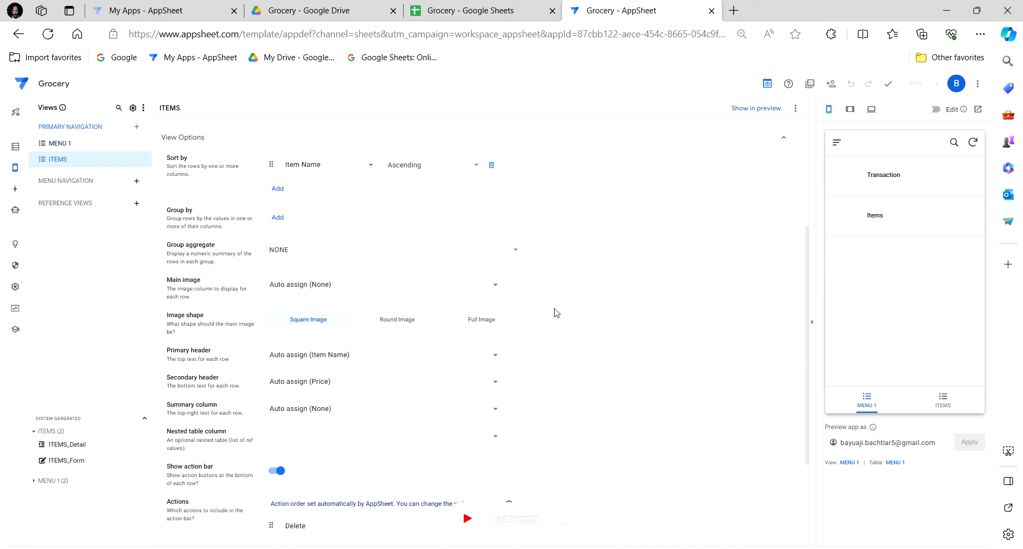
{"action": "scroll", "coordinate": [585, 346], "scroll_direction": "up", "scroll_amount": 3}
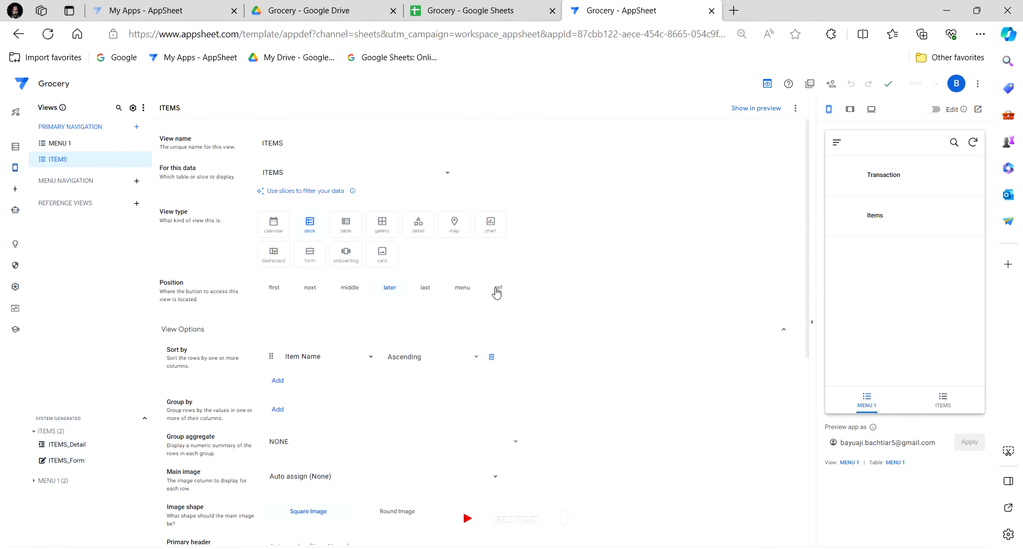
{"action": "left_click", "coordinate": [353, 232]}
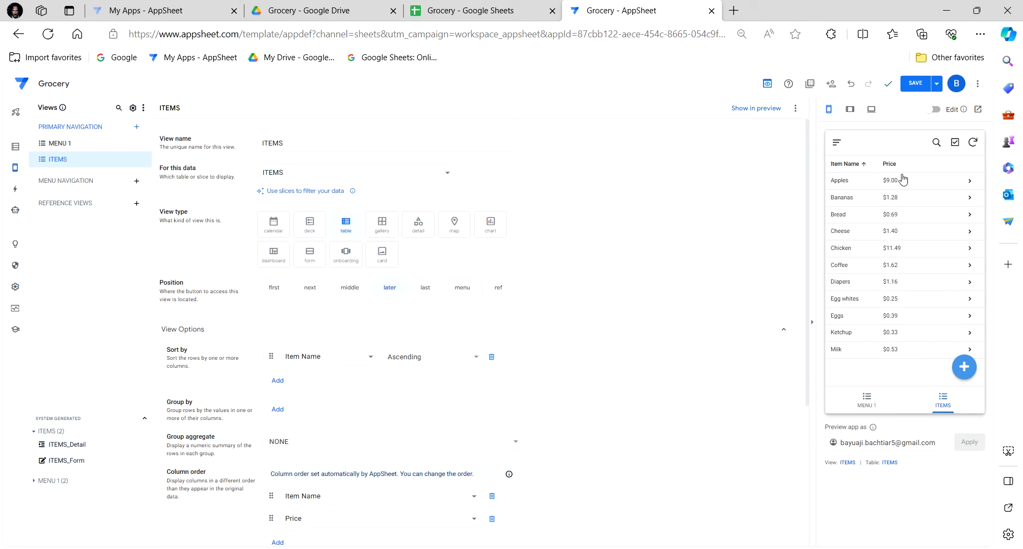
{"action": "left_click", "coordinate": [500, 287]}
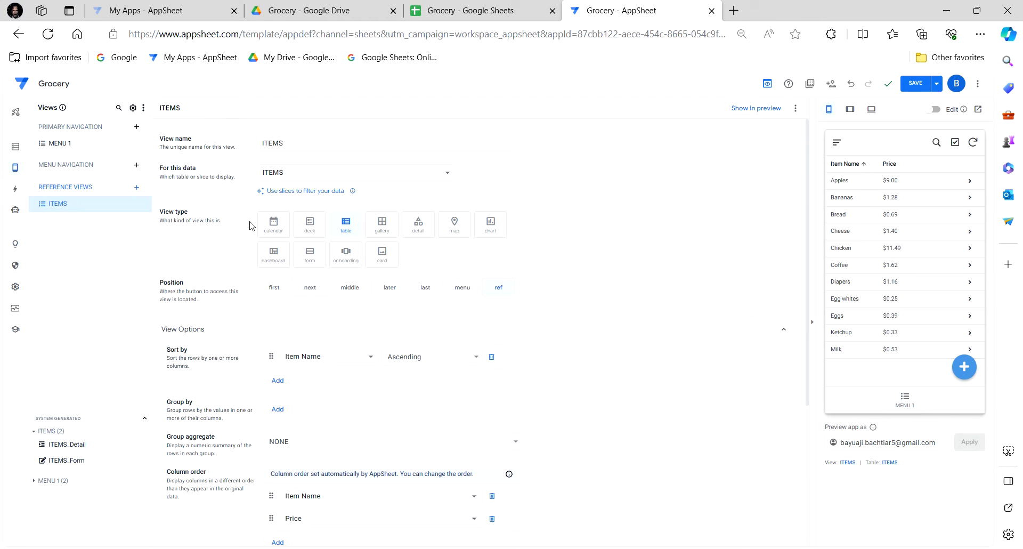
{"action": "left_click", "coordinate": [910, 406]}
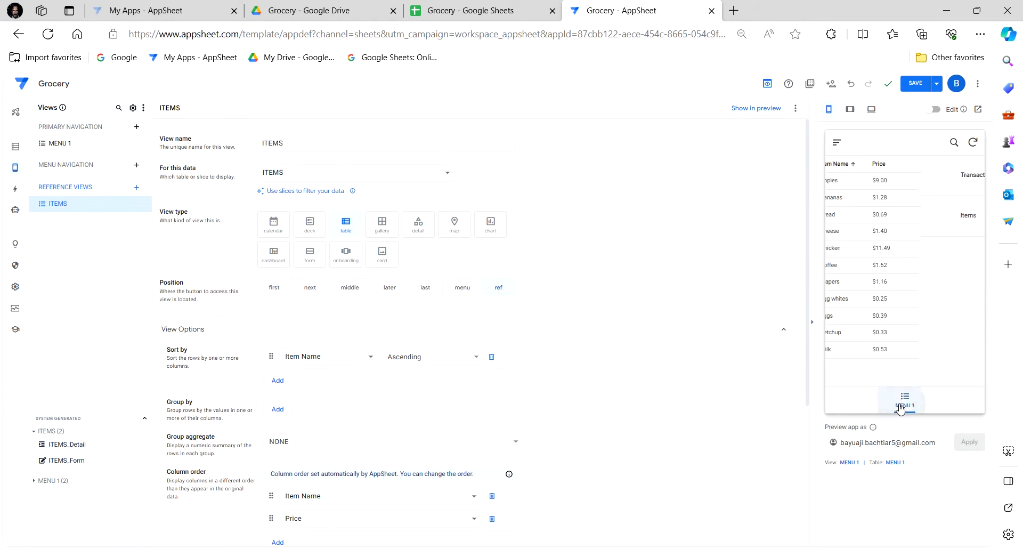
{"action": "left_click", "coordinate": [904, 233]}
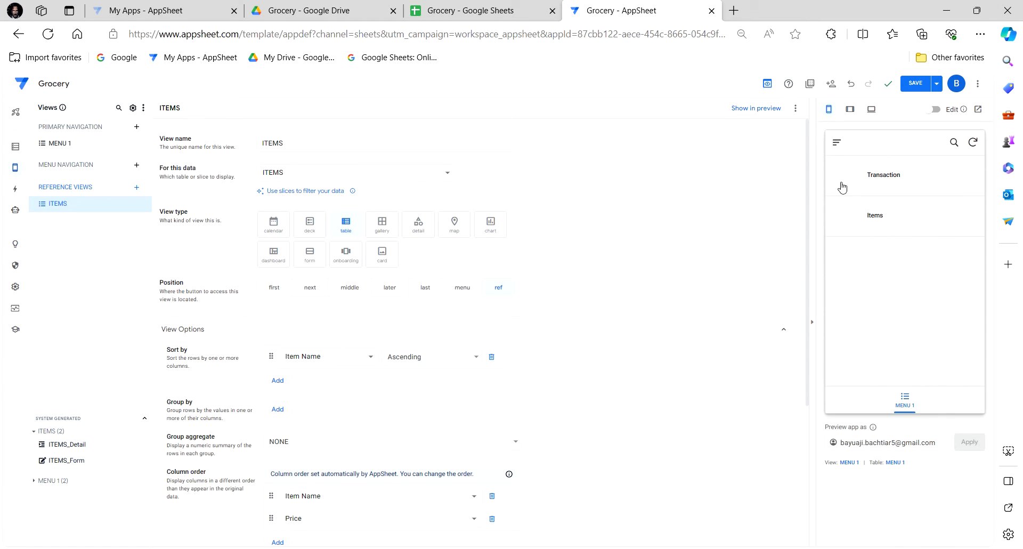
Step: Inspect the empty Images cells C2–C3 in the Grocery sheet, then return to AppSheet
{"action": "left_click", "coordinate": [514, 15]}
{"action": "left_click", "coordinate": [255, 384]}
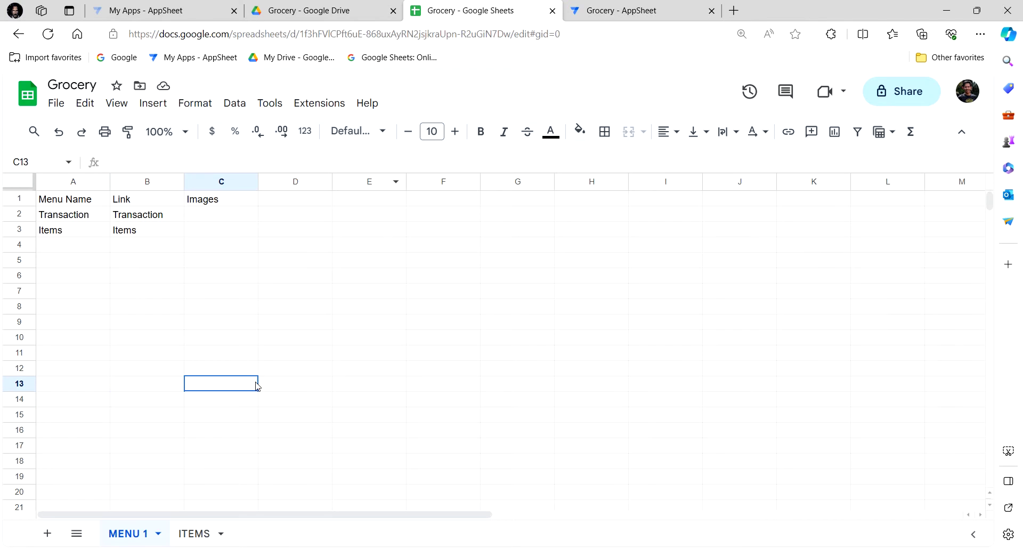
{"action": "left_click", "coordinate": [190, 218]}
{"action": "left_click_drag", "start_coordinate": [203, 224], "coordinate": [208, 230]}
{"action": "left_click_drag", "start_coordinate": [443, 259], "coordinate": [443, 275]}
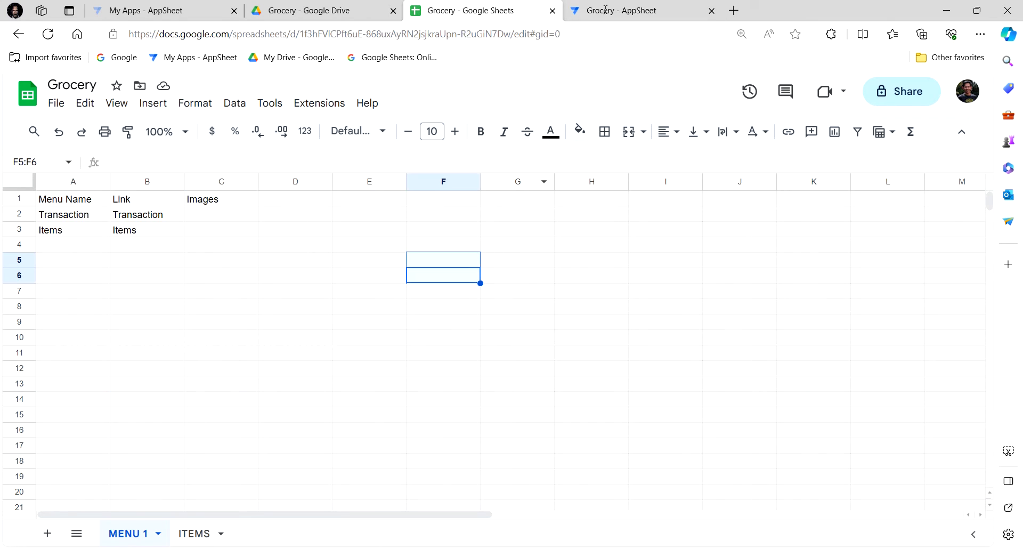
{"action": "left_click", "coordinate": [227, 214]}
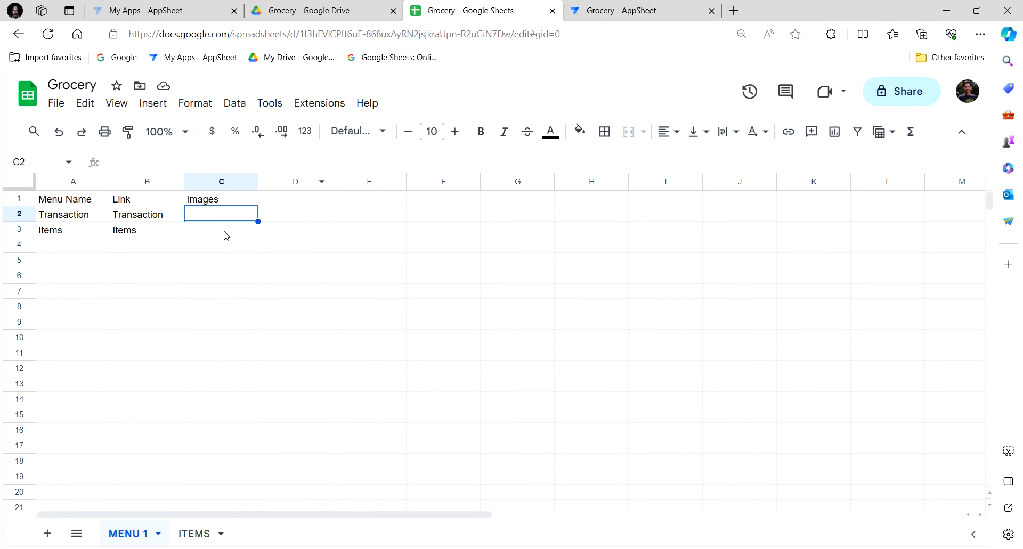
{"action": "left_click", "coordinate": [235, 245]}
{"action": "left_click", "coordinate": [343, 262]}
{"action": "left_click", "coordinate": [603, 7]}
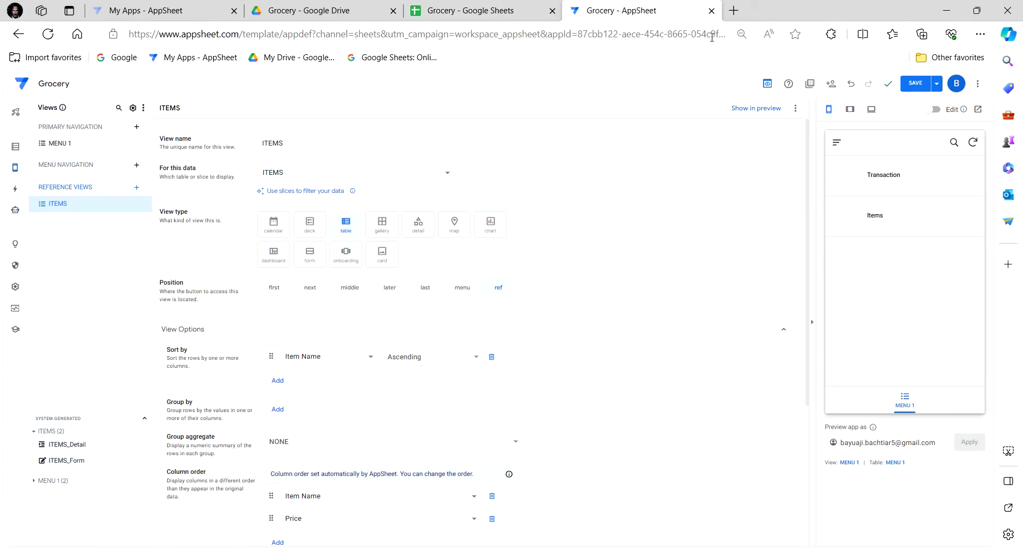
Step: Search Bing for 'flaticon' in a new tab and open the Flaticon website
{"action": "left_click", "coordinate": [734, 10]}
{"action": "type", "text": "f"}
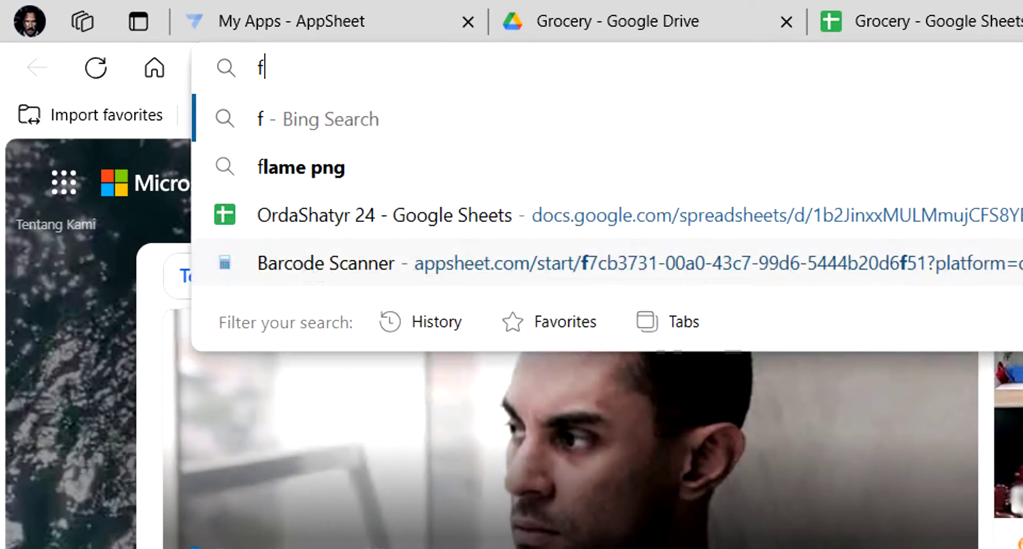
{"action": "type", "text": "lat"}
{"action": "key", "text": "Return"}
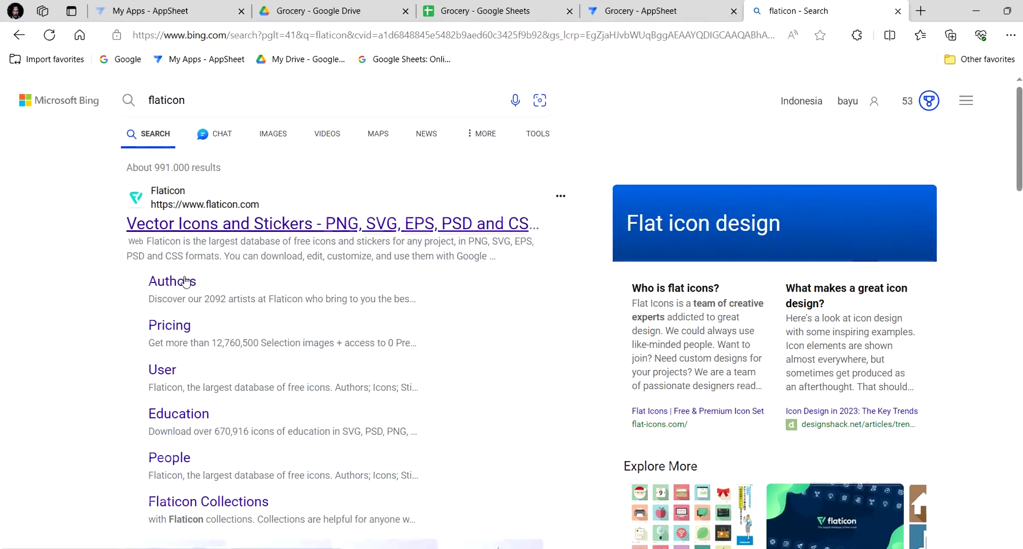
{"action": "left_click", "coordinate": [269, 216]}
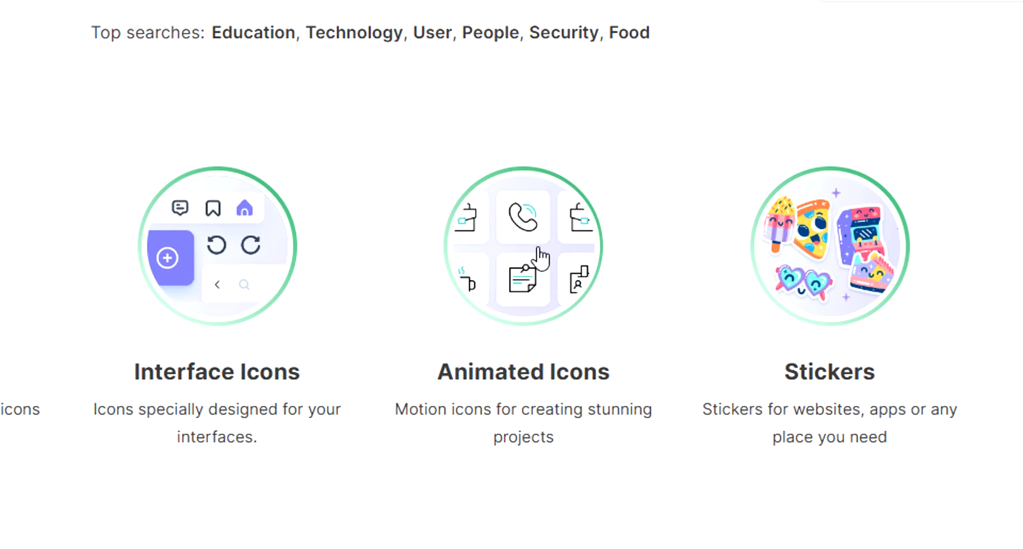
Step: Open Flaticon's Animated Icons section and browse the trending animated icons
{"action": "left_click", "coordinate": [541, 257]}
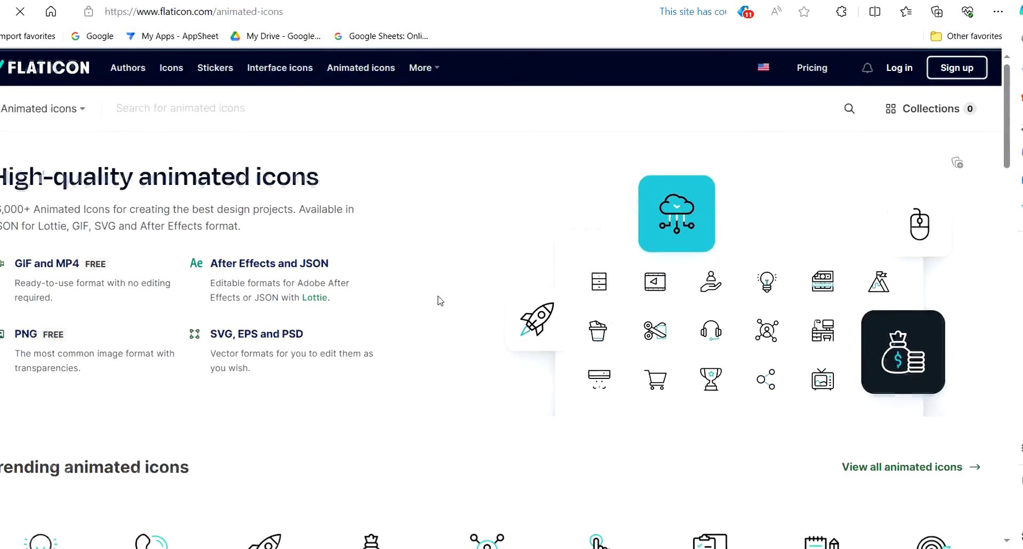
{"action": "scroll", "coordinate": [442, 304], "scroll_direction": "down", "scroll_amount": 3}
{"action": "scroll", "coordinate": [446, 307], "scroll_direction": "down", "scroll_amount": 3}
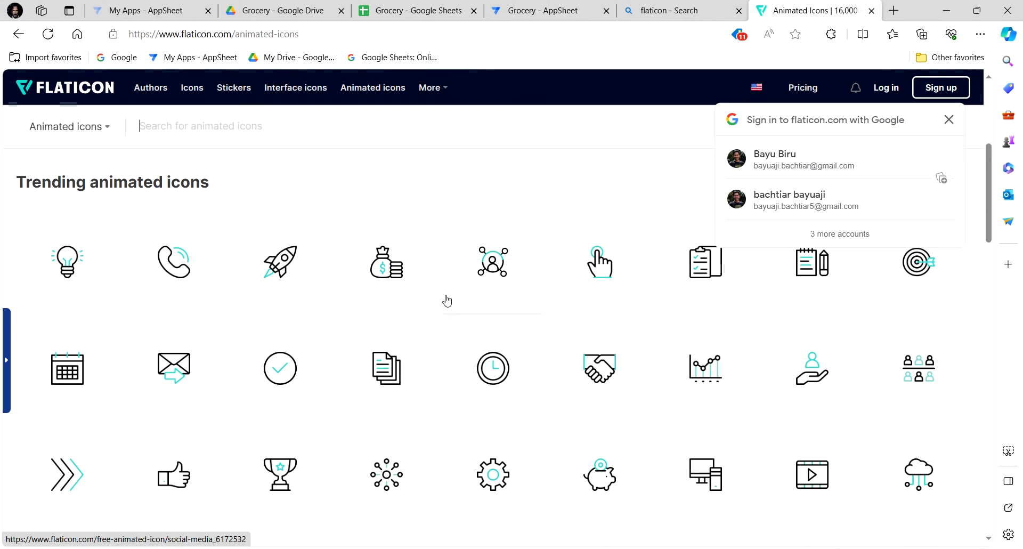
{"action": "scroll", "coordinate": [447, 306], "scroll_direction": "down", "scroll_amount": 4}
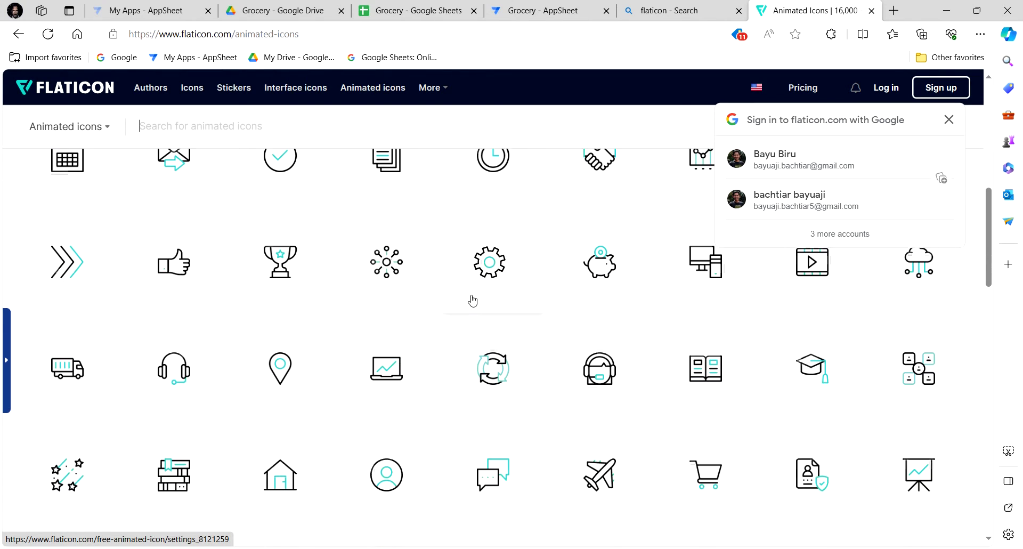
{"action": "scroll", "coordinate": [397, 358], "scroll_direction": "up", "scroll_amount": 2}
{"action": "scroll", "coordinate": [397, 362], "scroll_direction": "up", "scroll_amount": 3}
{"action": "scroll", "coordinate": [398, 364], "scroll_direction": "down", "scroll_amount": 3}
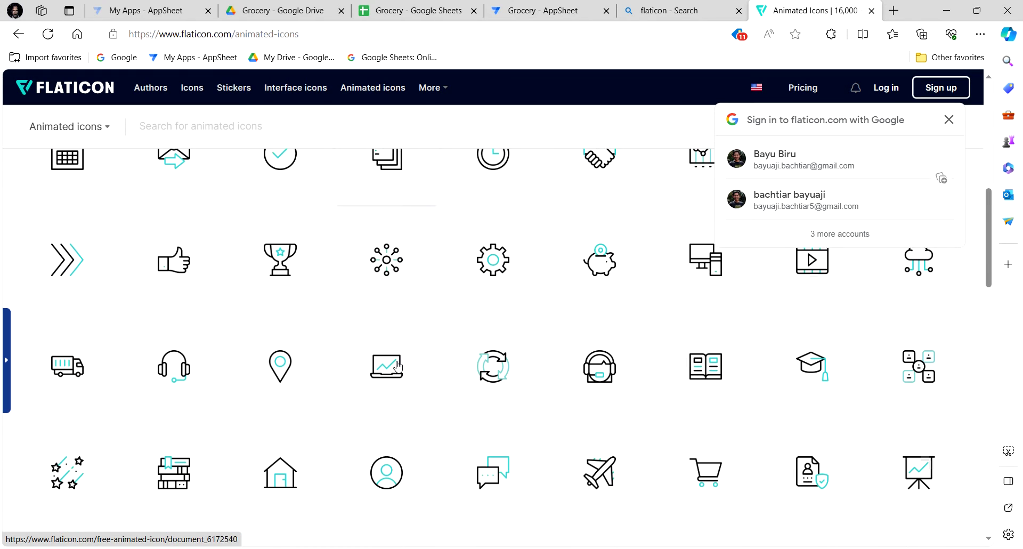
{"action": "scroll", "coordinate": [398, 367], "scroll_direction": "up", "scroll_amount": 4}
{"action": "scroll", "coordinate": [398, 367], "scroll_direction": "up", "scroll_amount": 4}
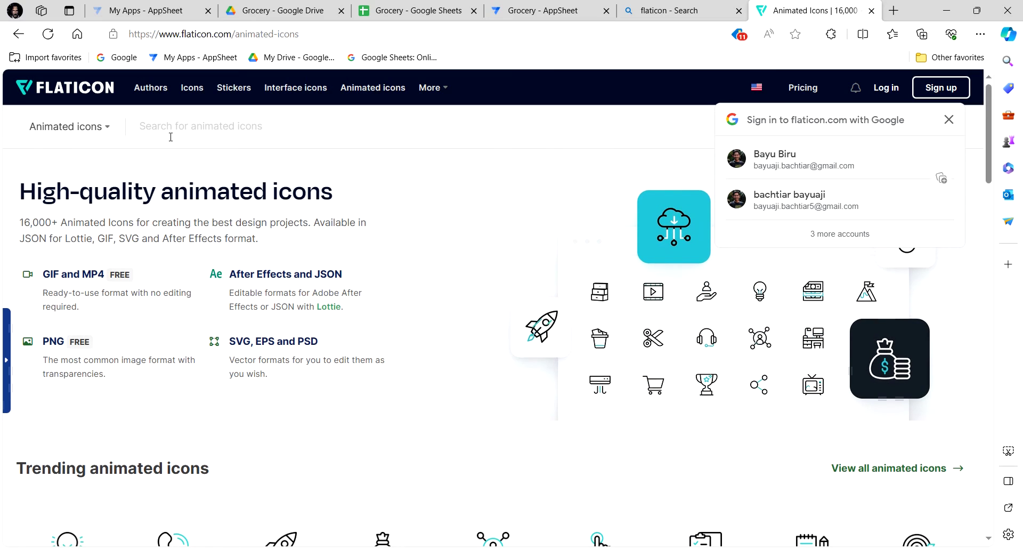
Step: Search animated icons for 'store' and download the Cashier icon as GIF
{"action": "type", "text": "store"}
{"action": "key", "text": "Return"}
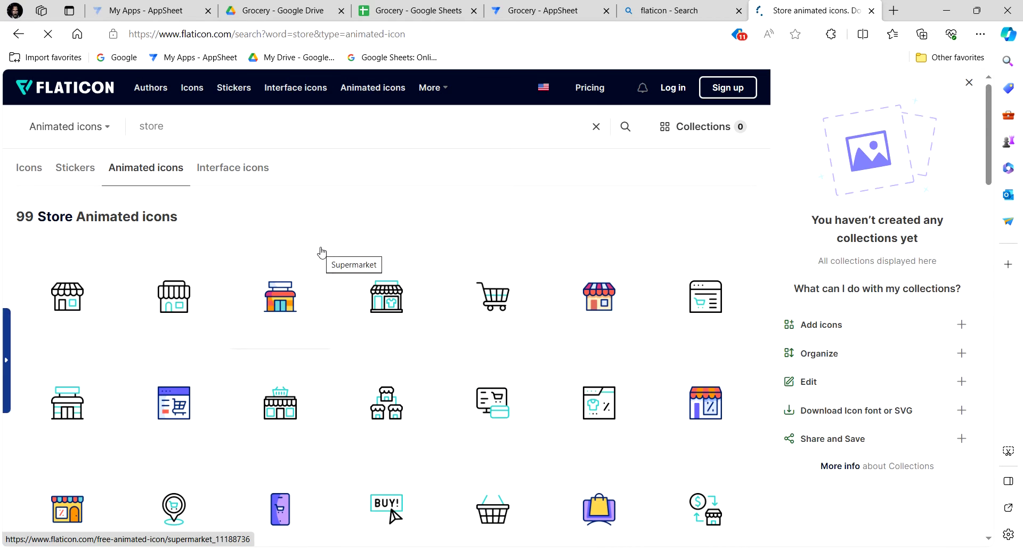
{"action": "left_click", "coordinate": [969, 89]}
{"action": "scroll", "coordinate": [489, 418], "scroll_direction": "down", "scroll_amount": 1}
{"action": "scroll", "coordinate": [489, 418], "scroll_direction": "down", "scroll_amount": 3}
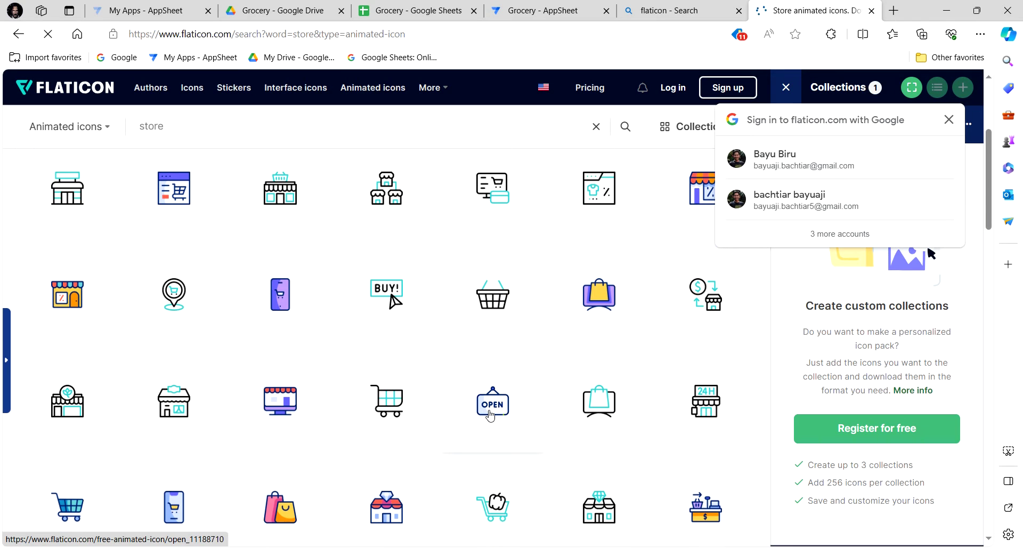
{"action": "scroll", "coordinate": [377, 393], "scroll_direction": "down", "scroll_amount": 4}
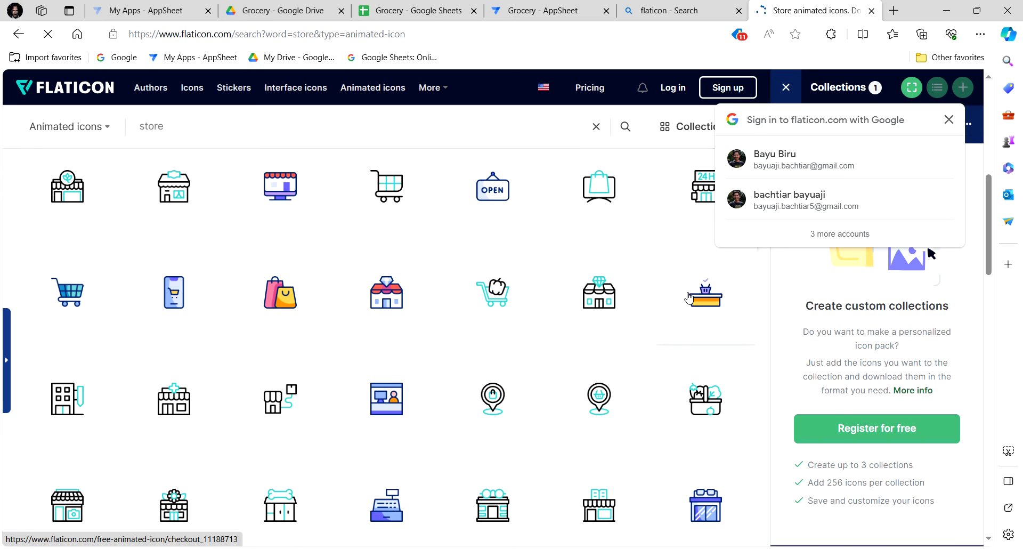
{"action": "left_click", "coordinate": [715, 294]}
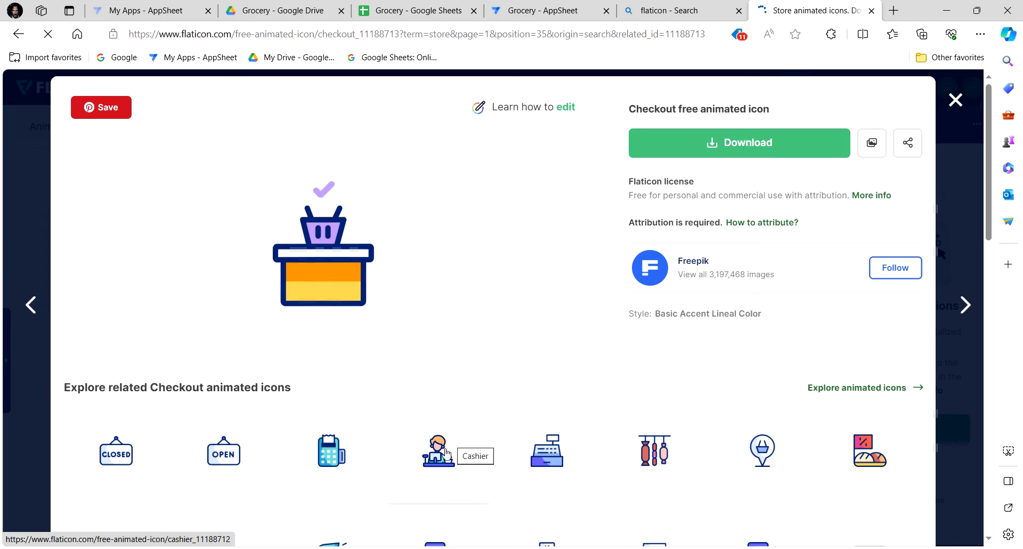
{"action": "left_click", "coordinate": [449, 451]}
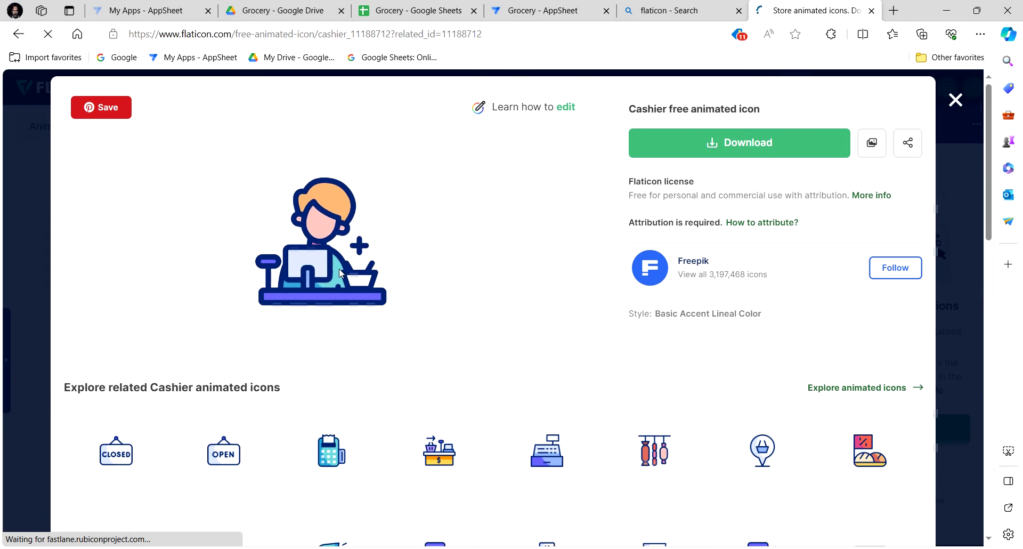
{"action": "left_click", "coordinate": [780, 145]}
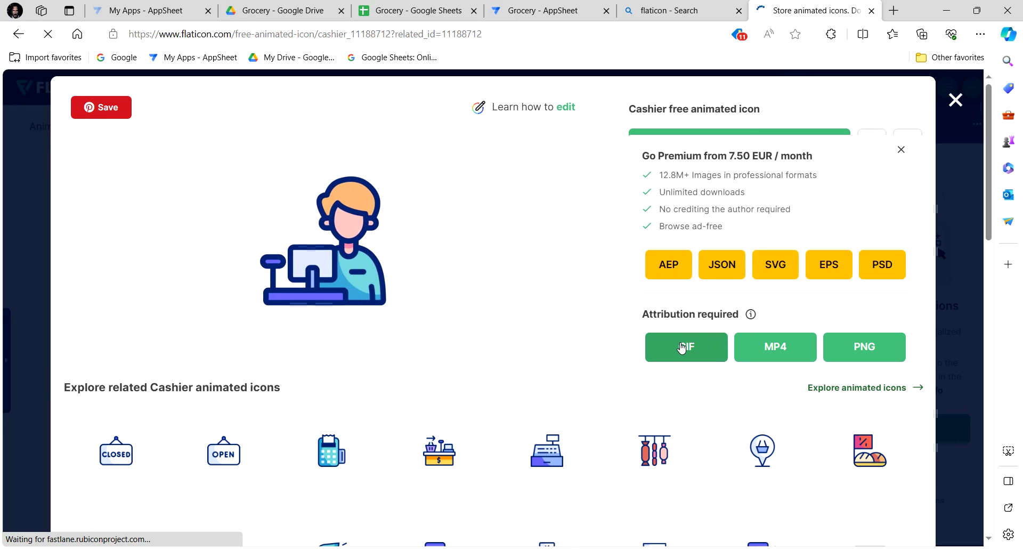
{"action": "left_click", "coordinate": [699, 352]}
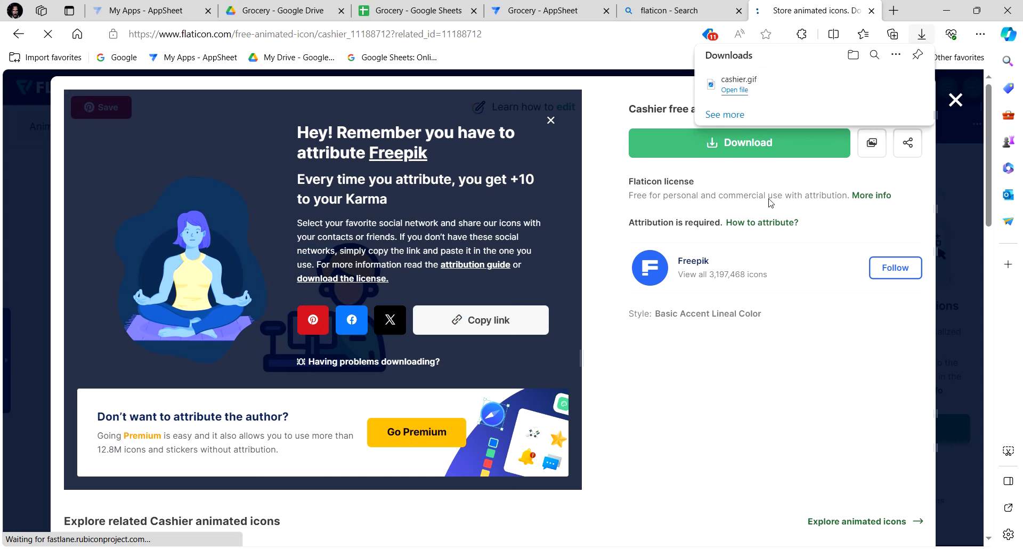
{"action": "left_click", "coordinate": [954, 102]}
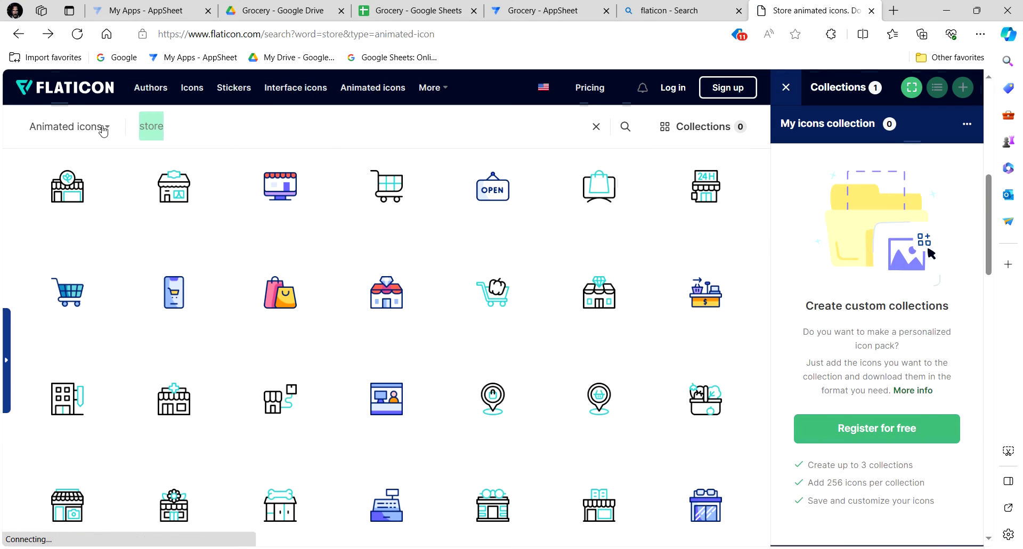
Step: Search 'grocery', download the Basket icon as GIF, and show it in the Download folder
{"action": "key", "text": "BackSpace"}
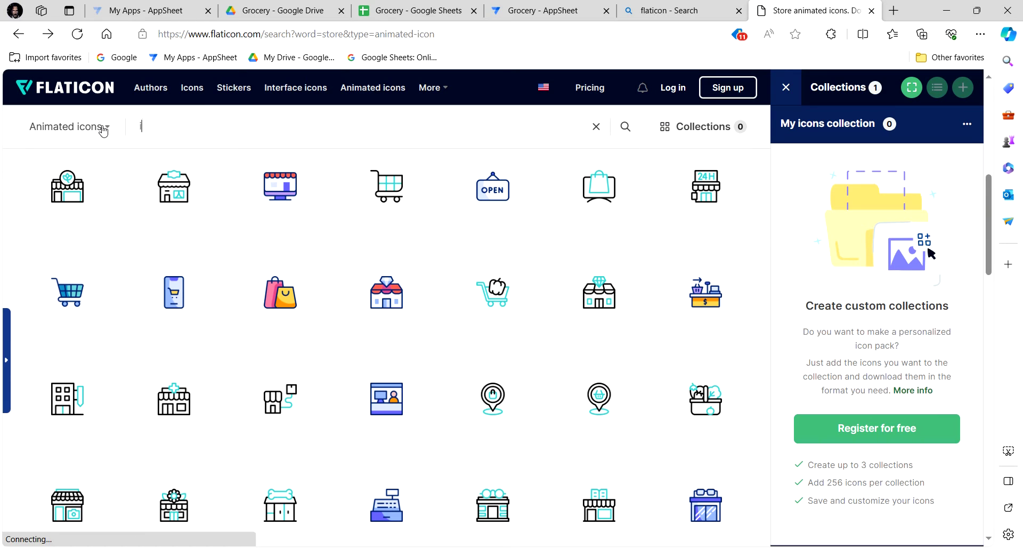
{"action": "type", "text": "item"}
{"action": "key", "text": "Return"}
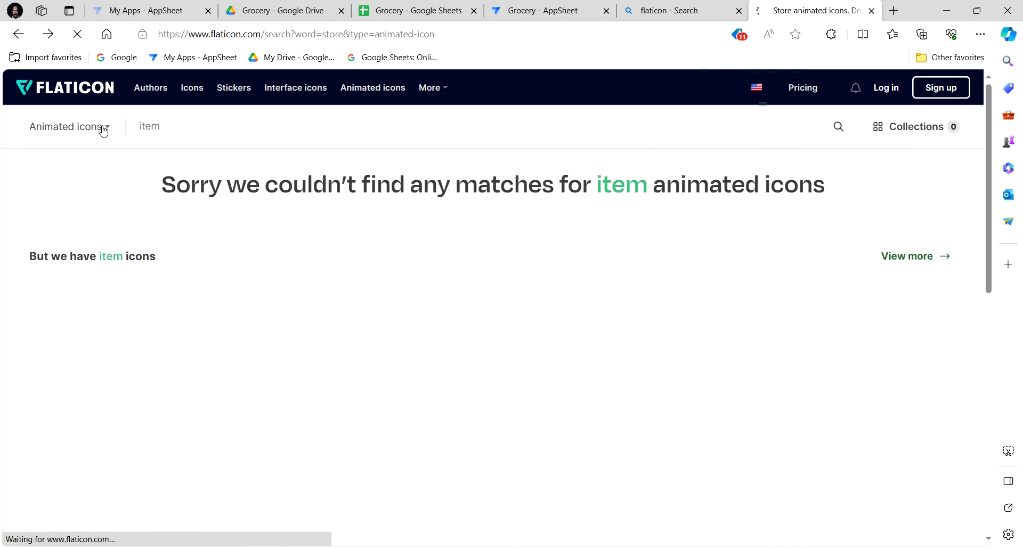
{"action": "left_click_drag", "start_coordinate": [162, 131], "coordinate": [134, 117]}
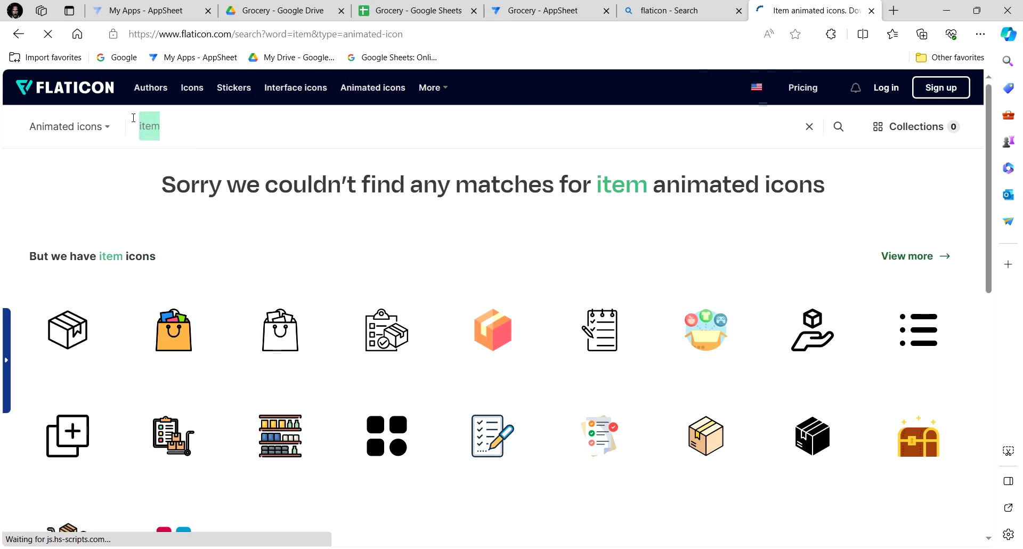
{"action": "type", "text": "grocery"}
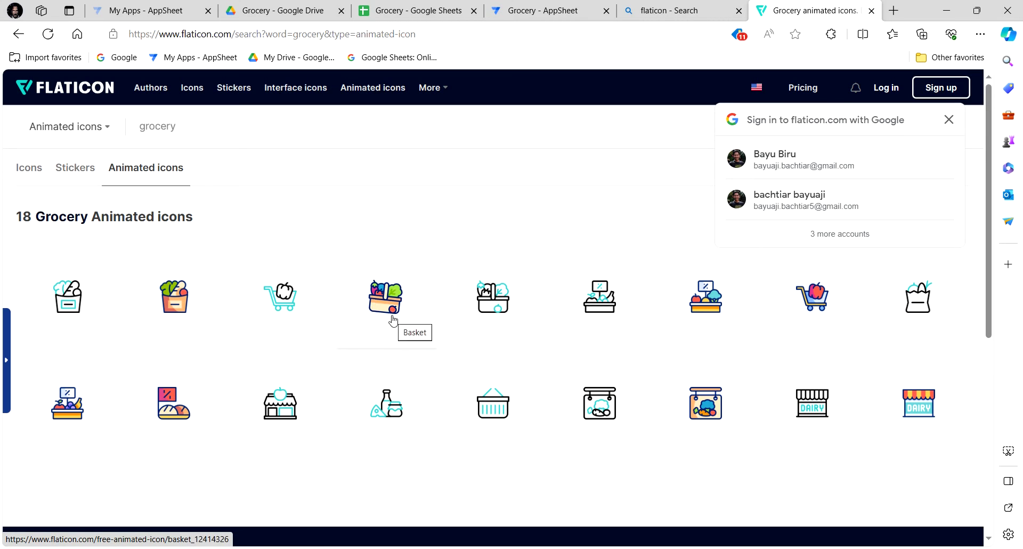
{"action": "left_click", "coordinate": [394, 306]}
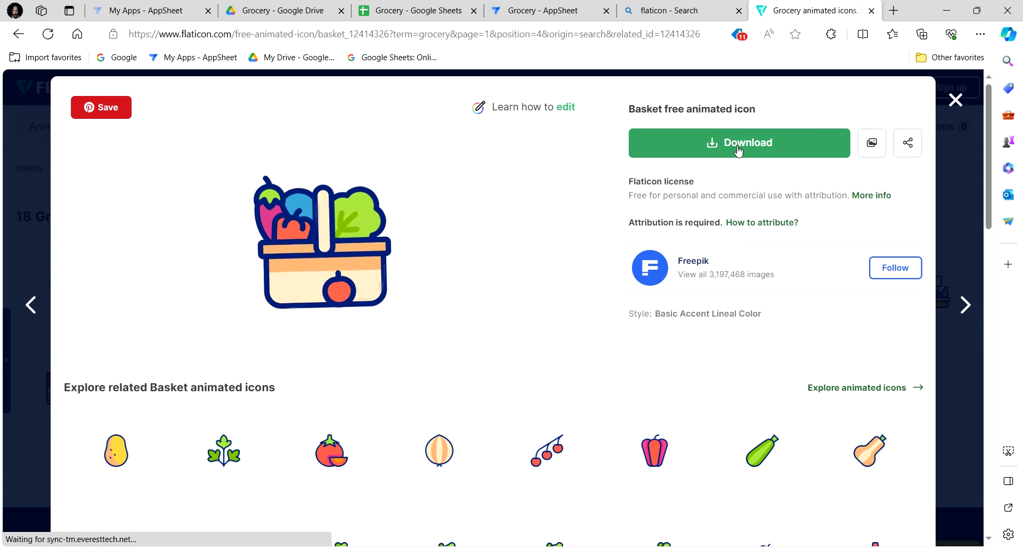
{"action": "left_click", "coordinate": [714, 148]}
{"action": "left_click", "coordinate": [686, 348]}
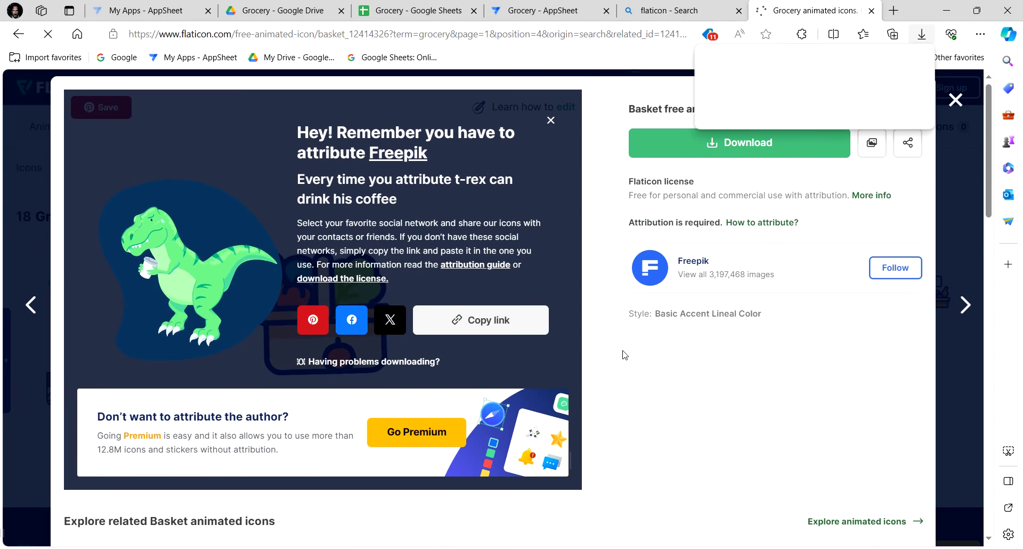
{"action": "mouse_move", "coordinate": [767, 95]}
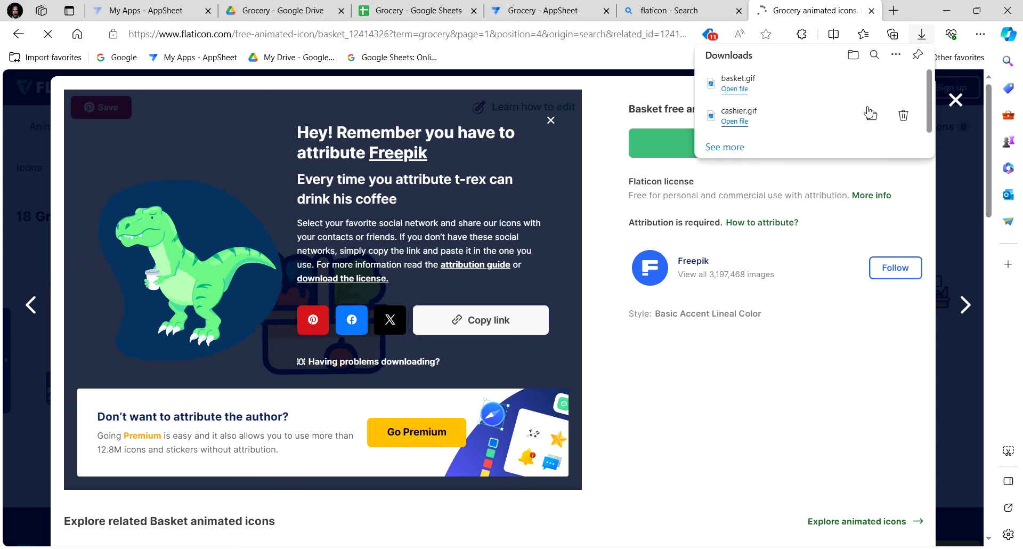
{"action": "left_click", "coordinate": [871, 90]}
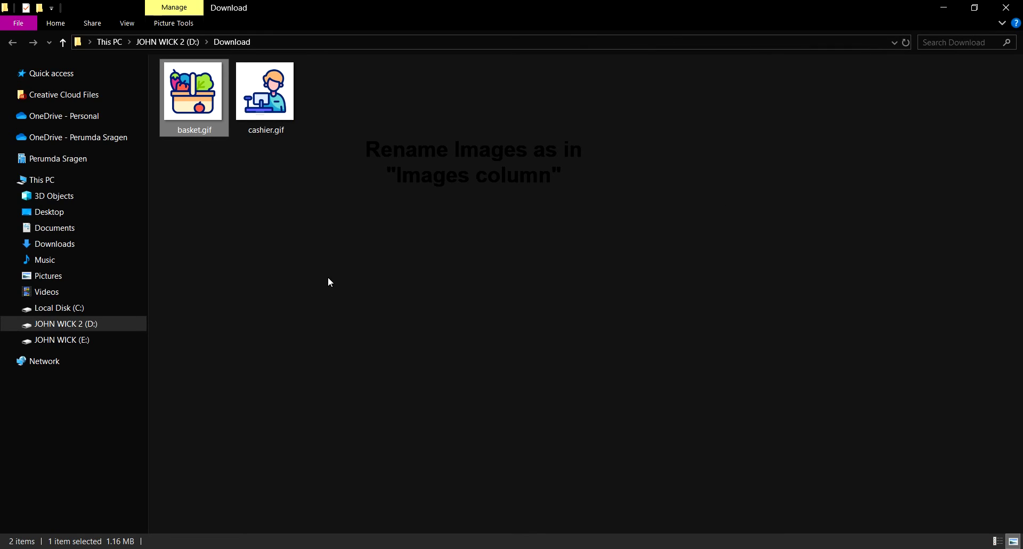
Step: Rename cashier.gif to Transaction.gif
{"action": "left_click", "coordinate": [328, 278]}
{"action": "left_click", "coordinate": [267, 112]}
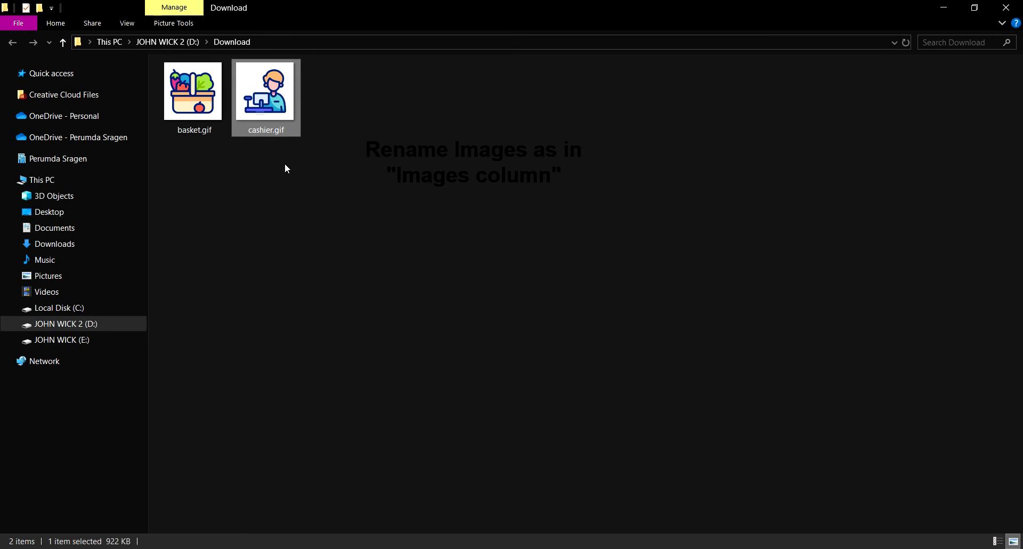
{"action": "right_click", "coordinate": [274, 112]}
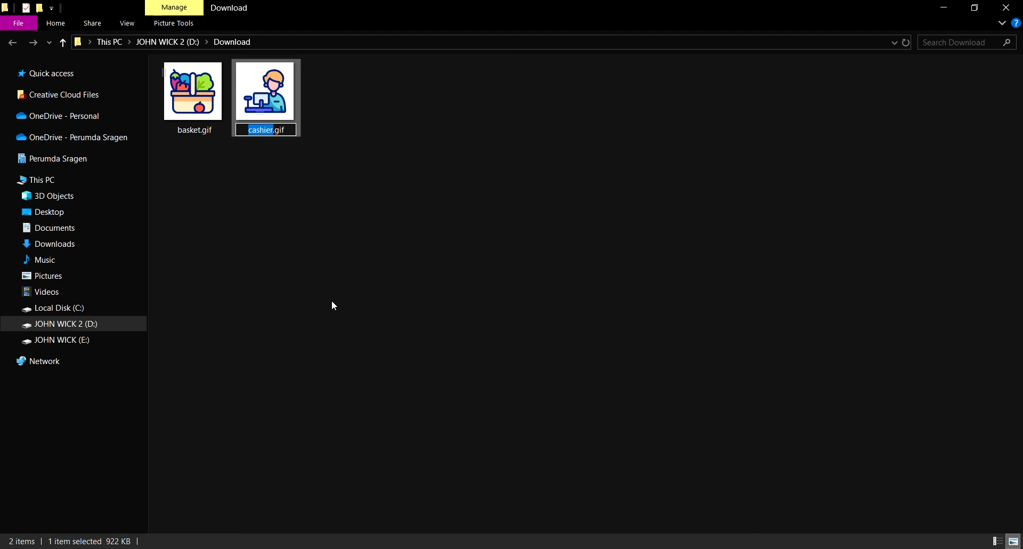
{"action": "type", "text": "Transac"}
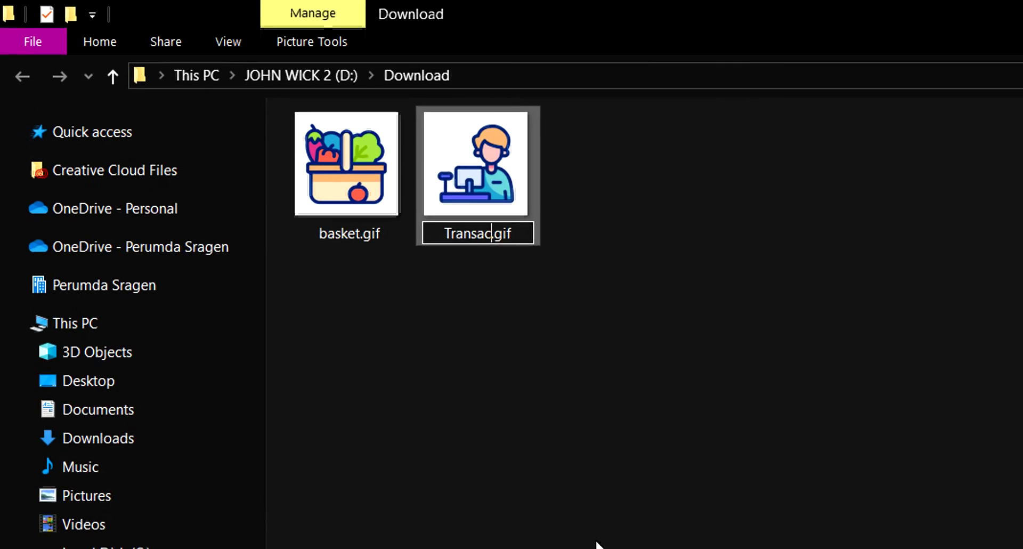
{"action": "type", "text": "tion"}
{"action": "left_click", "coordinate": [600, 434]}
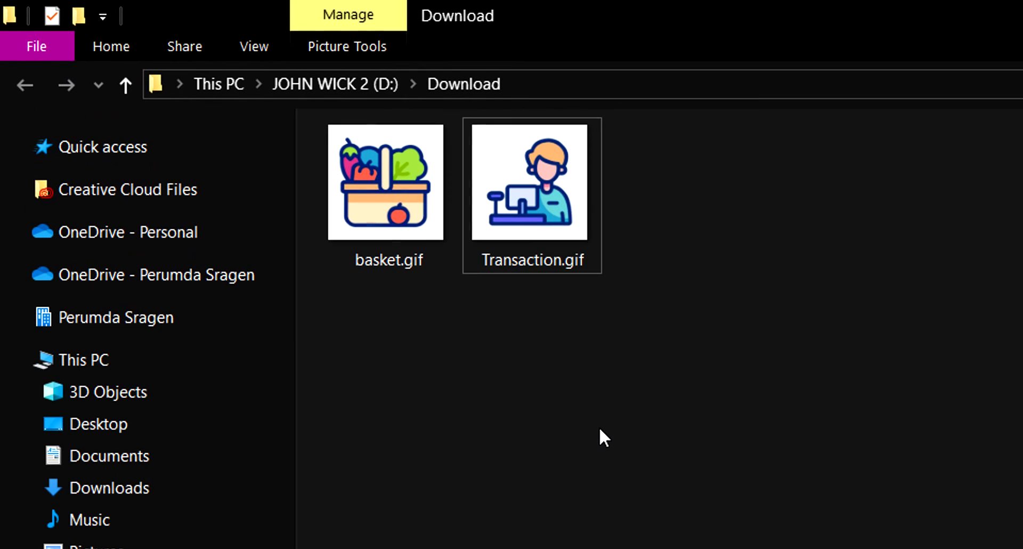
Step: Rename basket.gif to Items.gif
{"action": "double_click", "coordinate": [399, 216]}
{"action": "right_click", "coordinate": [426, 243]}
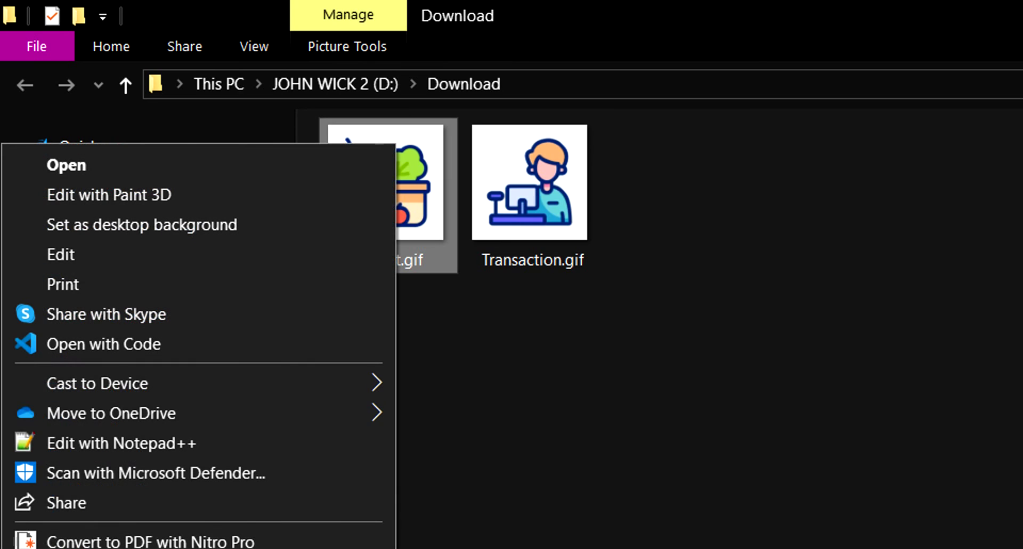
{"action": "type", "text": "m"}
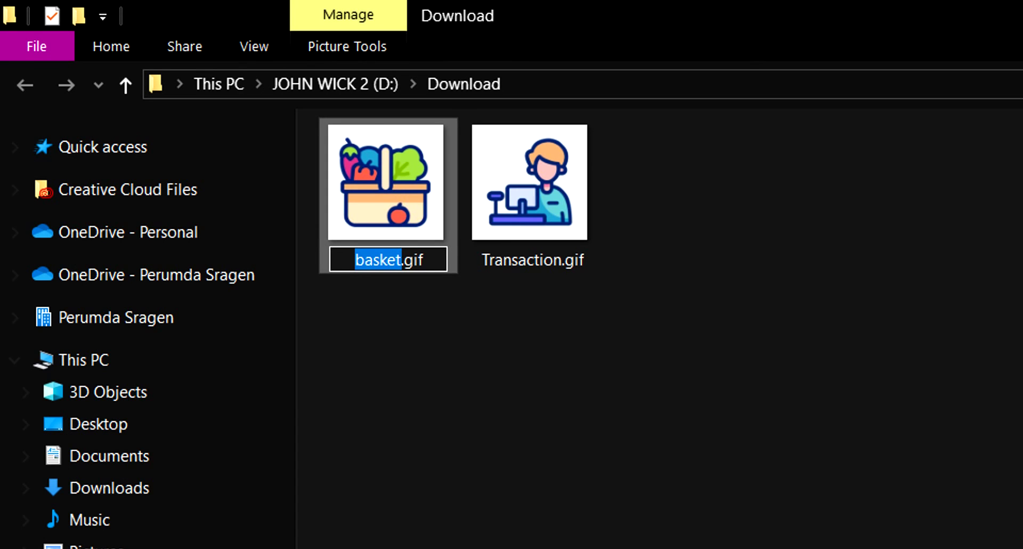
{"action": "type", "text": "Item"}
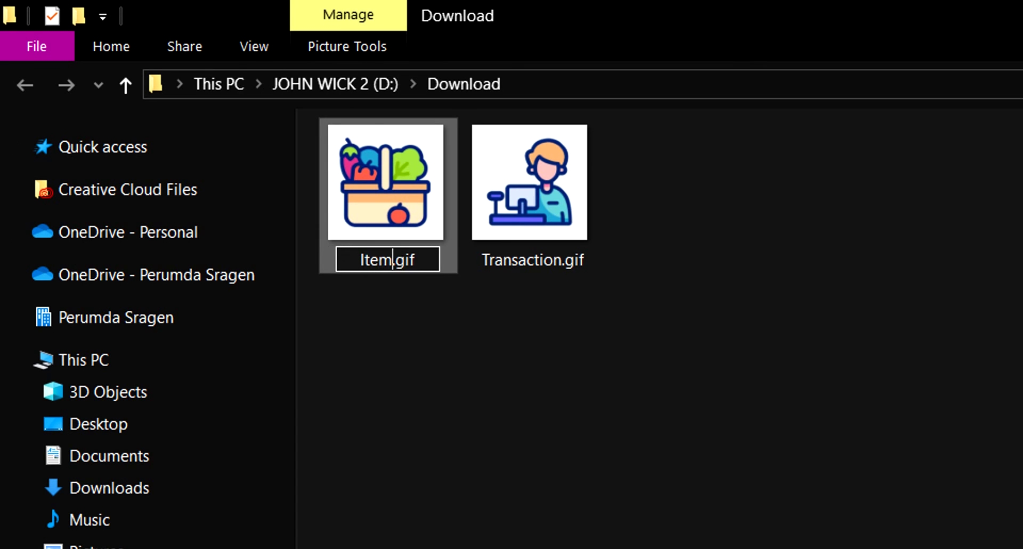
{"action": "type", "text": "s"}
{"action": "key", "text": "Return"}
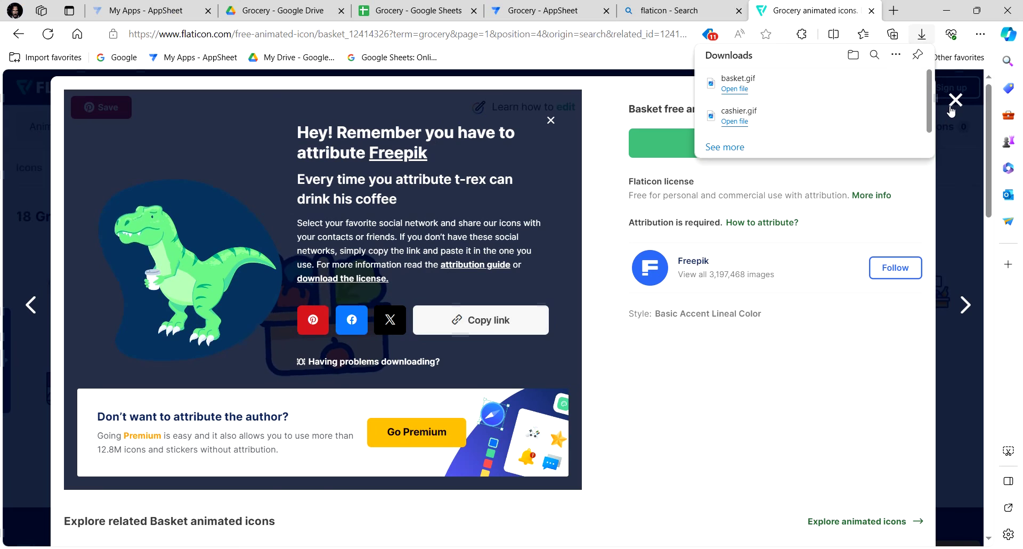
{"action": "left_click", "coordinate": [955, 99]}
Step: Open Grocery > Images in Drive and drag Transaction.gif and Items.gif in from the Download folder
{"action": "left_click", "coordinate": [335, 16]}
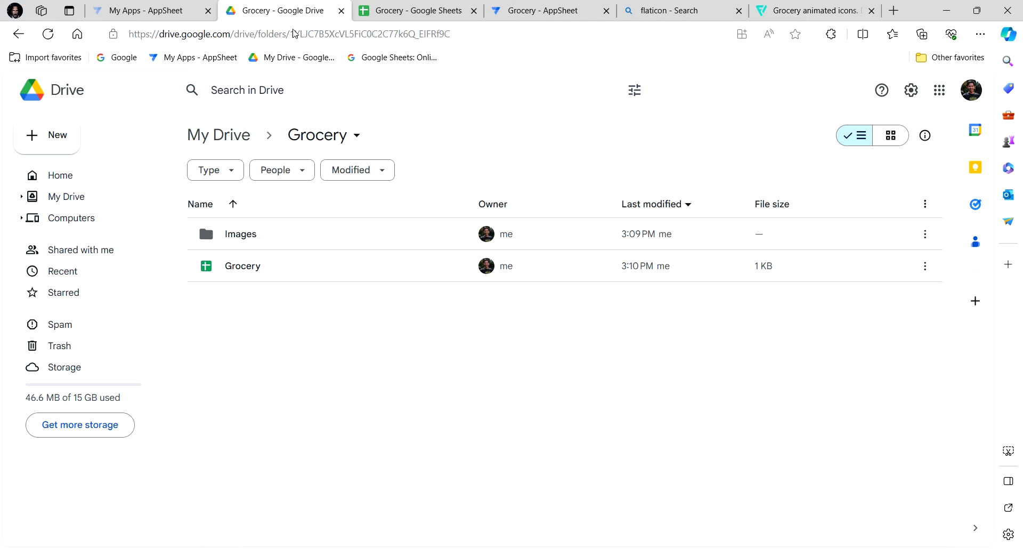
{"action": "double_click", "coordinate": [292, 241]}
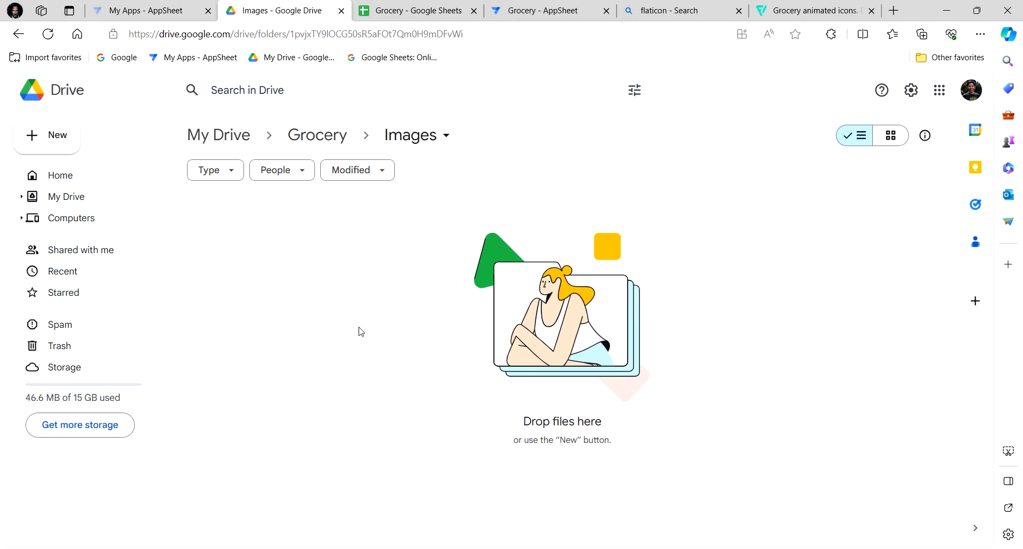
{"action": "mouse_move", "coordinate": [573, 543]}
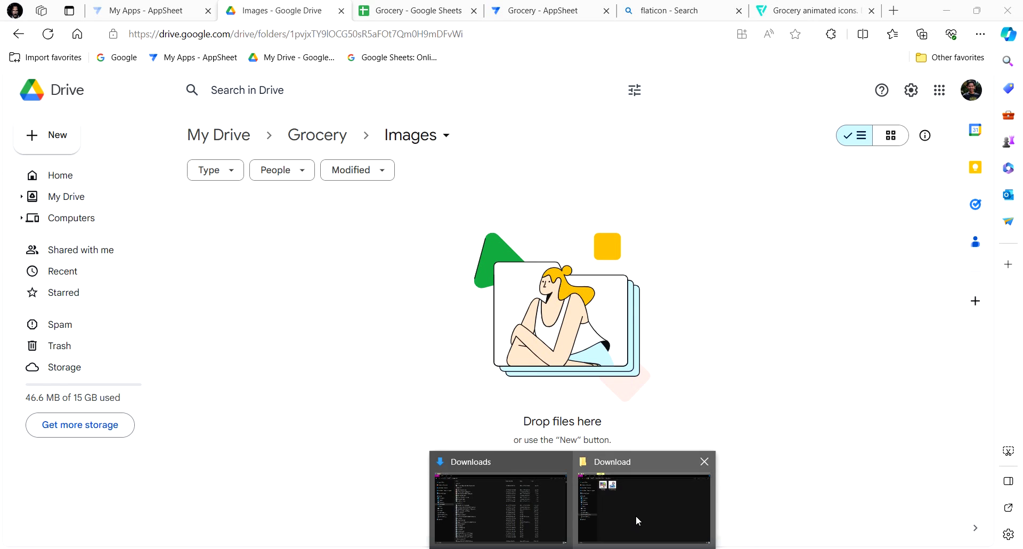
{"action": "left_click", "coordinate": [635, 515]}
{"action": "mouse_move", "coordinate": [356, 218]}
{"action": "left_mouse_down"}
{"action": "mouse_move", "coordinate": [199, 97]}
{"action": "mouse_move", "coordinate": [456, 406]}
{"action": "mouse_move", "coordinate": [452, 546]}
{"action": "left_mouse_up"}
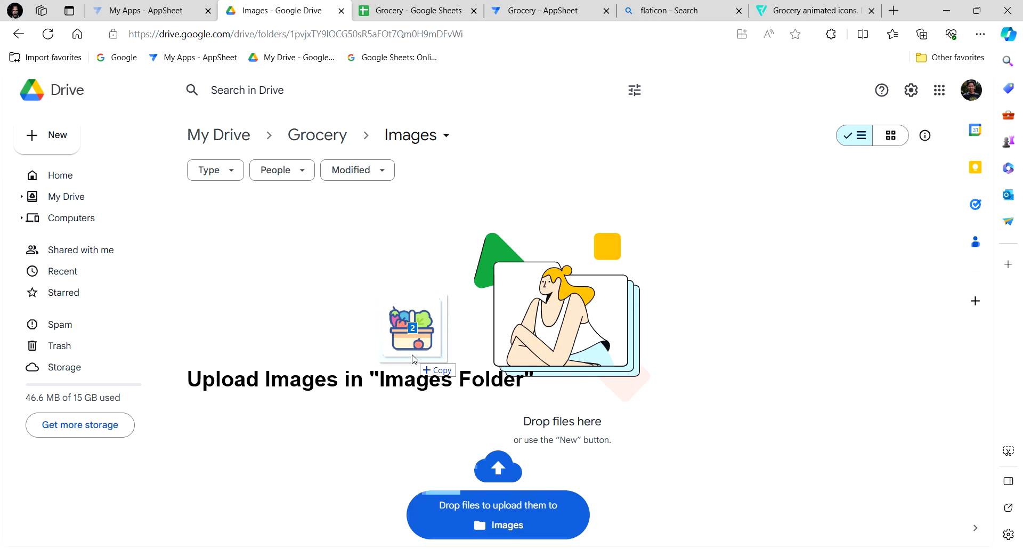
{"action": "left_click_drag", "start_coordinate": [451, 546], "coordinate": [399, 326]}
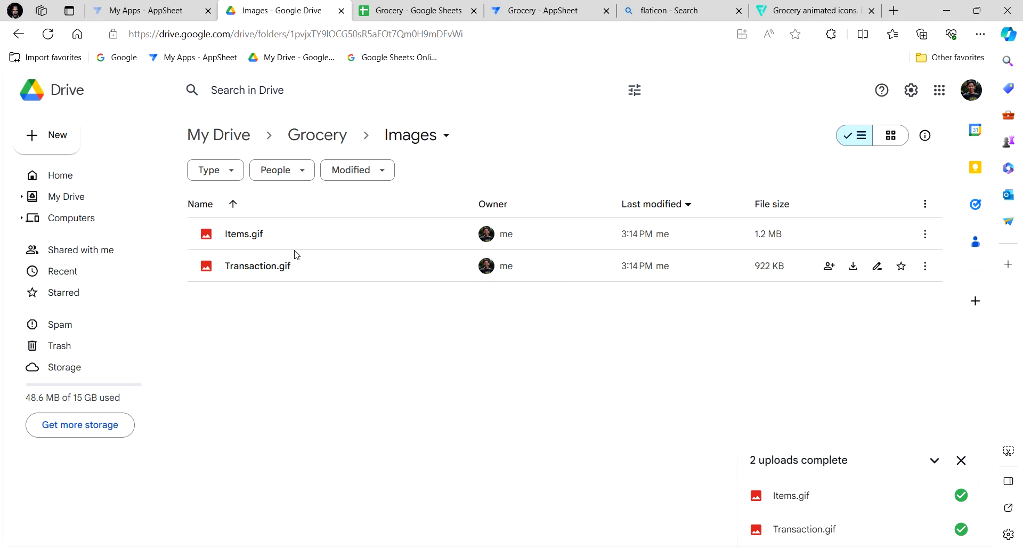
Step: Enter Images/Transaction.gif in C2 and Images/Items.gif in C3 of the Grocery sheet
{"action": "left_click", "coordinate": [411, 4]}
{"action": "left_click", "coordinate": [235, 248]}
{"action": "left_click", "coordinate": [222, 213]}
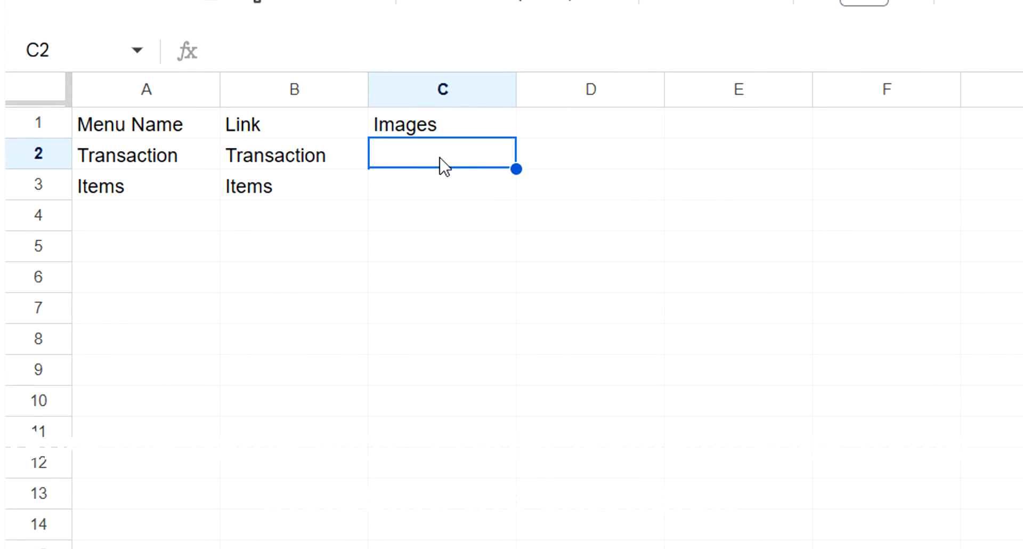
{"action": "double_click", "coordinate": [444, 166]}
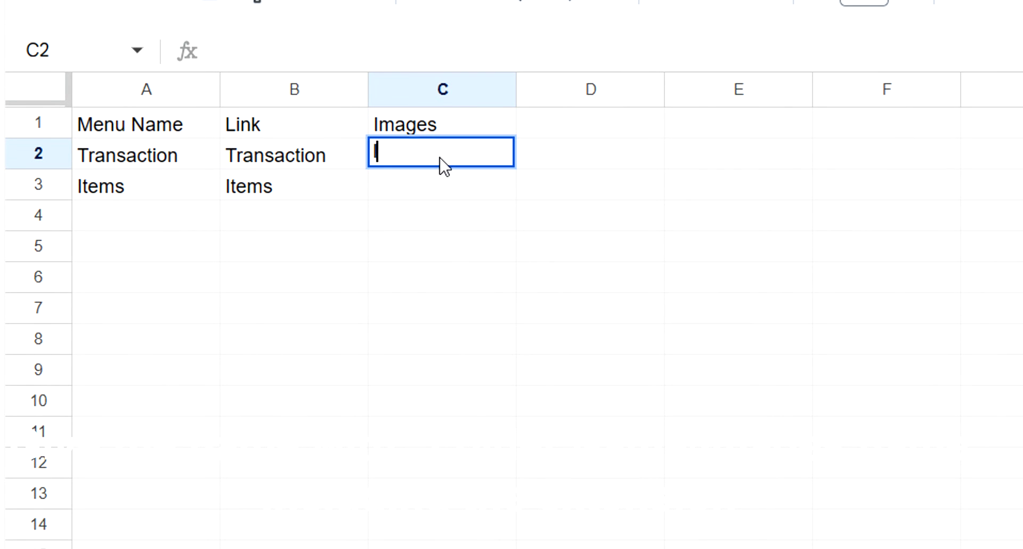
{"action": "type", "text": "Images/"}
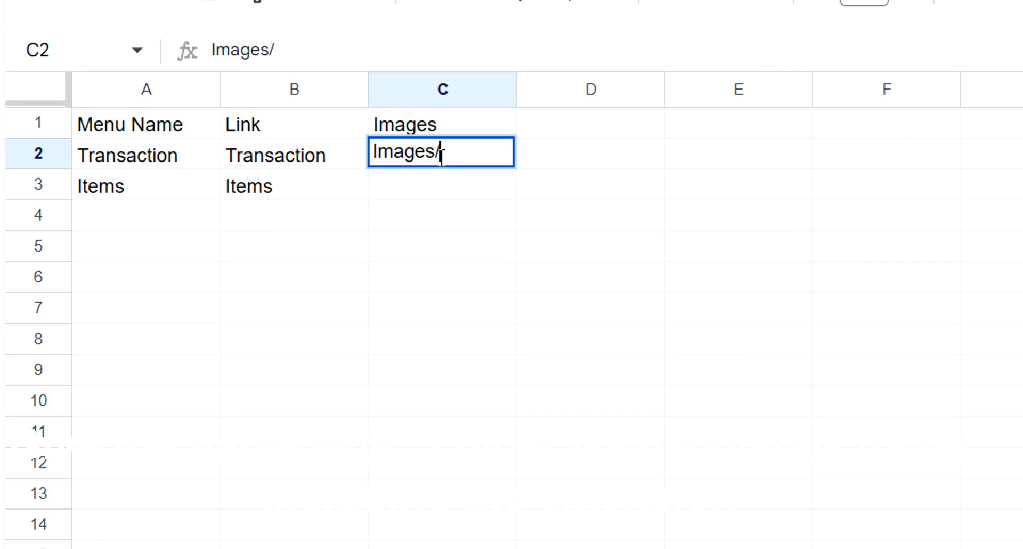
{"action": "type", "text": "T"}
{"action": "type", "text": "ransactio"}
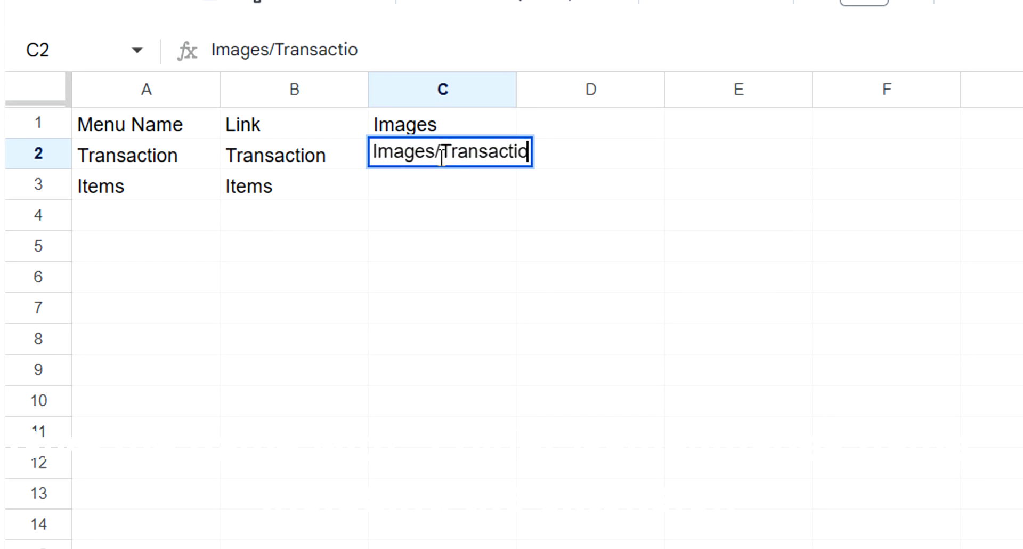
{"action": "type", "text": "n.gif"}
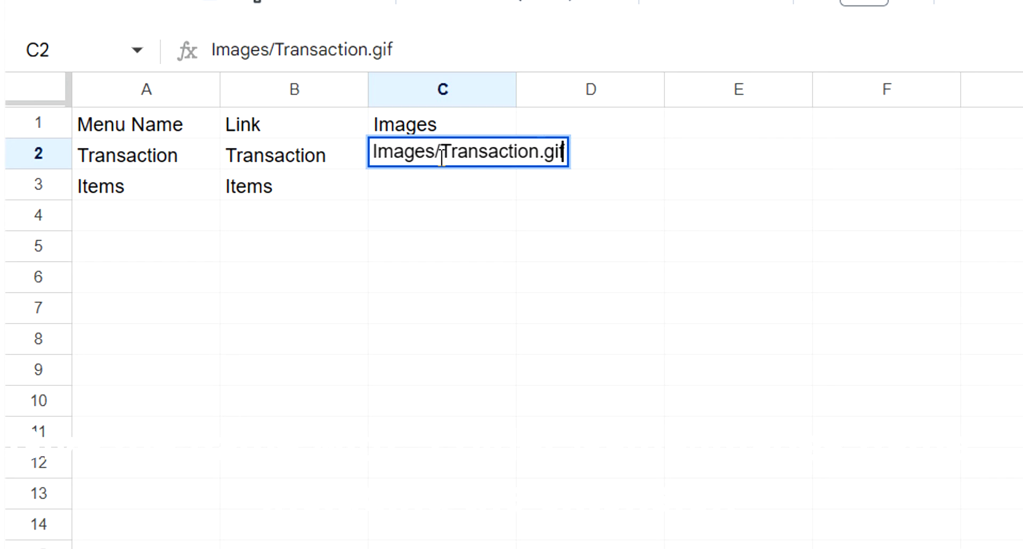
{"action": "key", "text": "Return"}
{"action": "type", "text": "I"}
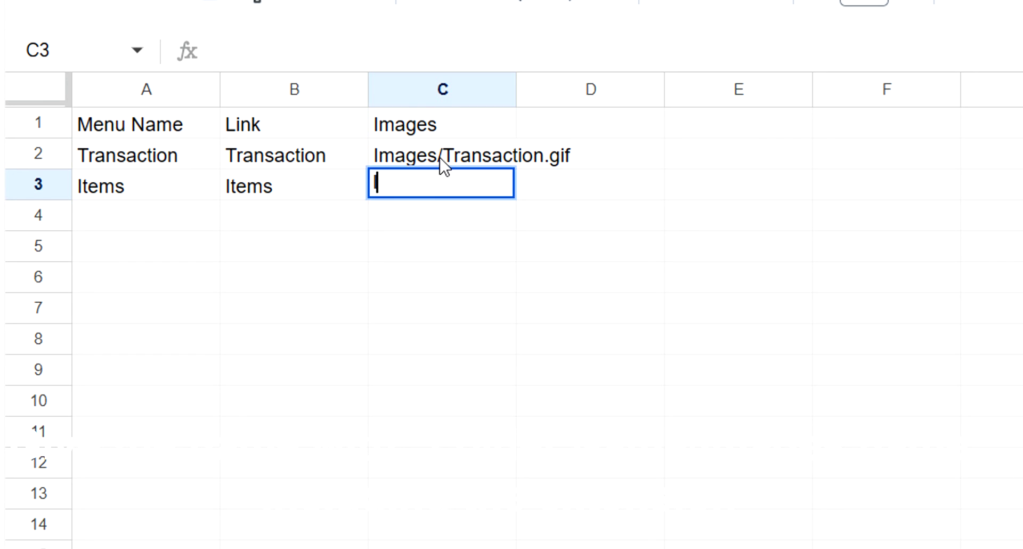
{"action": "type", "text": "mages/"}
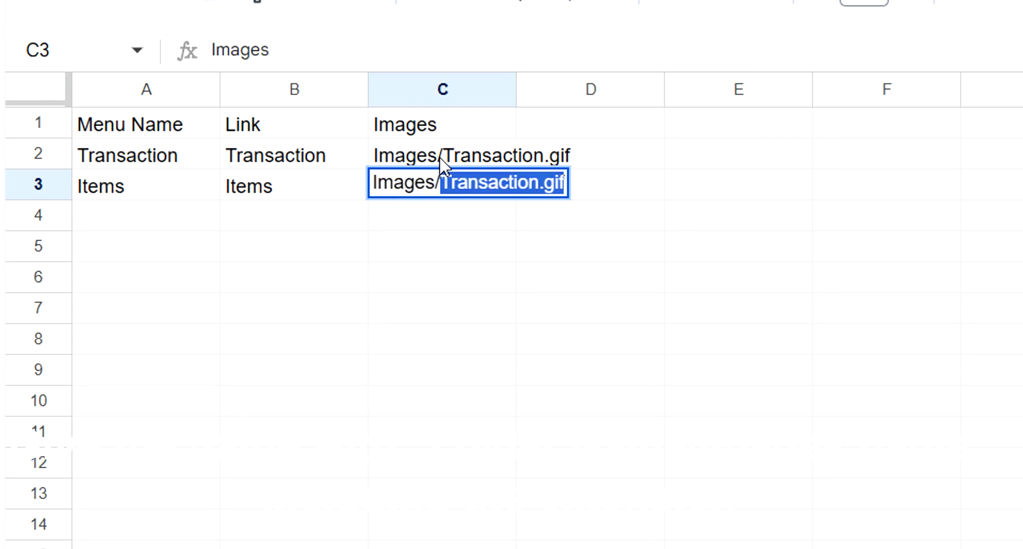
{"action": "type", "text": "I"}
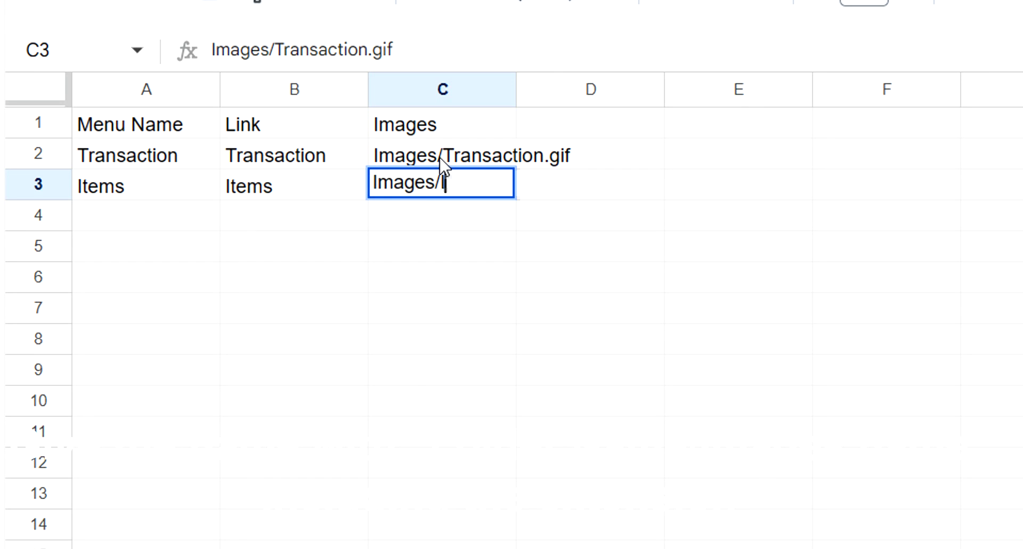
{"action": "type", "text": "tems."}
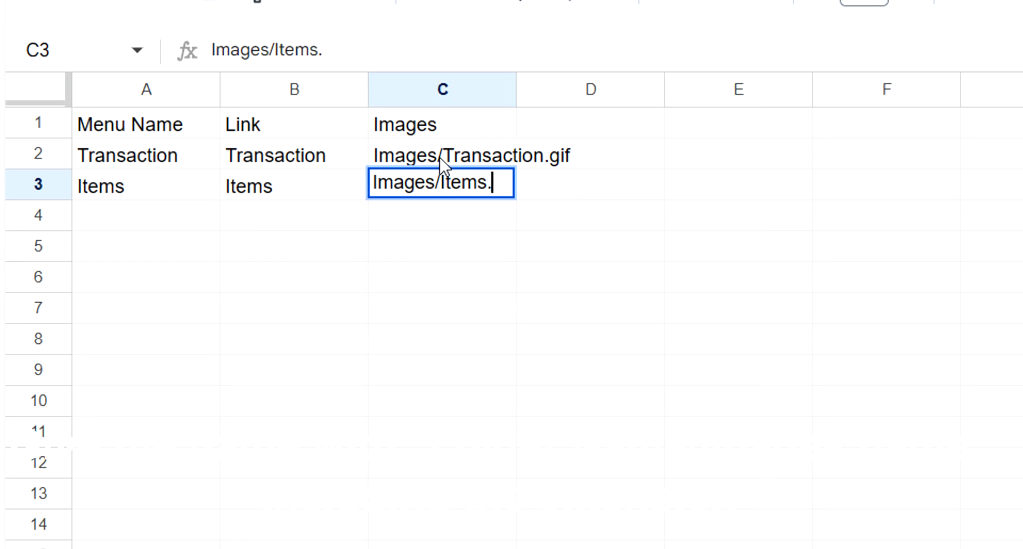
{"action": "type", "text": "gif"}
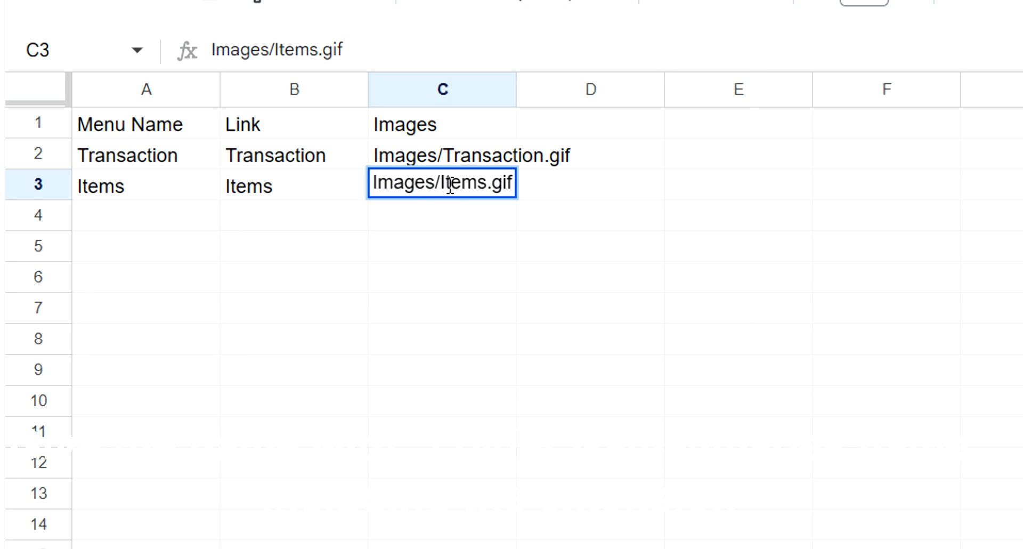
{"action": "left_click", "coordinate": [511, 367]}
Step: Widen column C to fit the paths, check the Drive uploads, and return to AppSheet
{"action": "left_click_drag", "start_coordinate": [514, 88], "coordinate": [576, 89]}
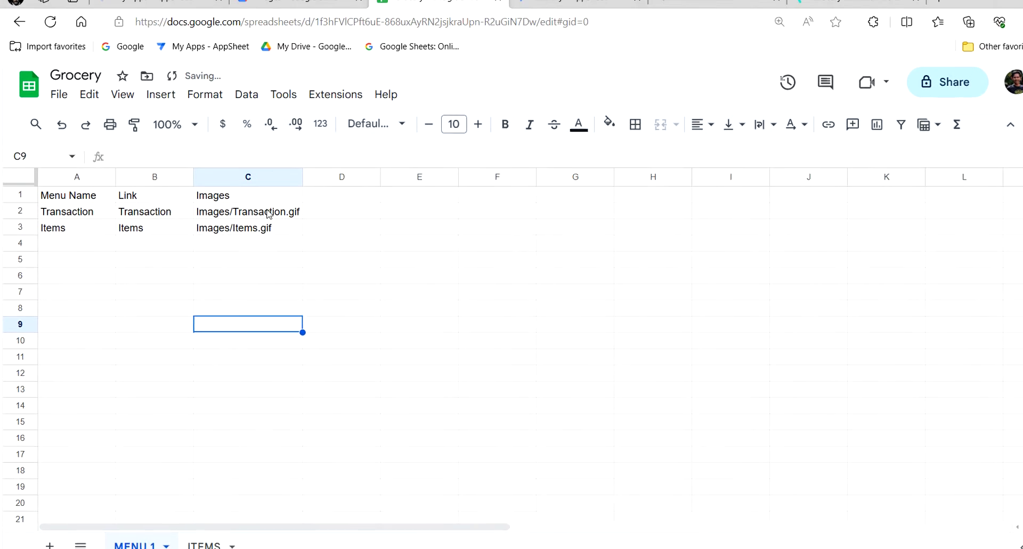
{"action": "left_click", "coordinate": [305, 9]}
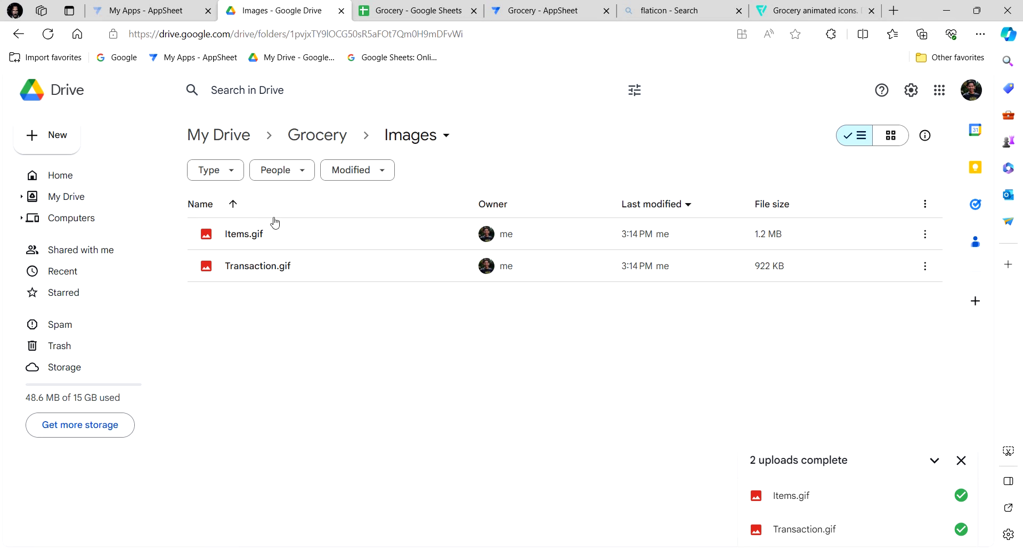
{"action": "left_click", "coordinate": [428, 6]}
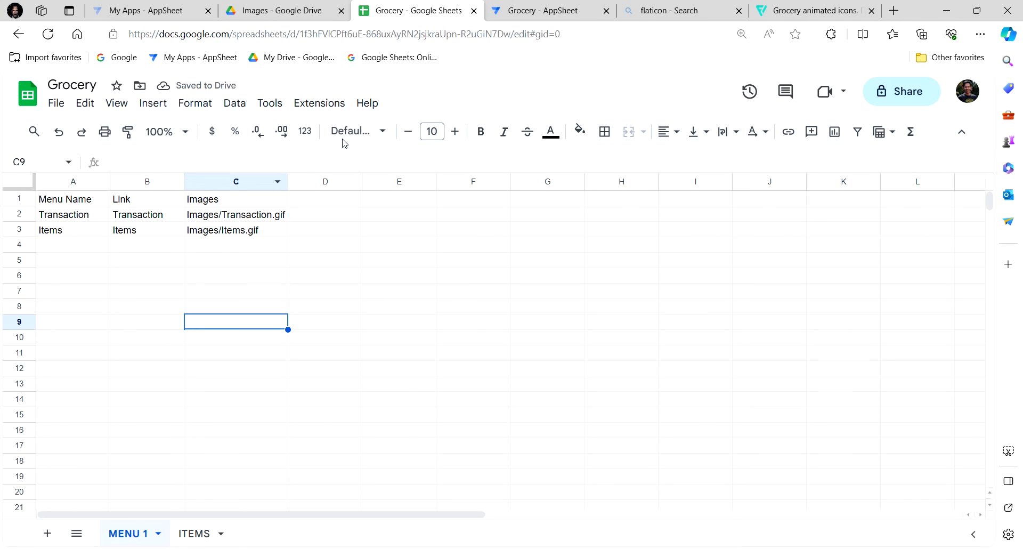
{"action": "left_click", "coordinate": [563, 18]}
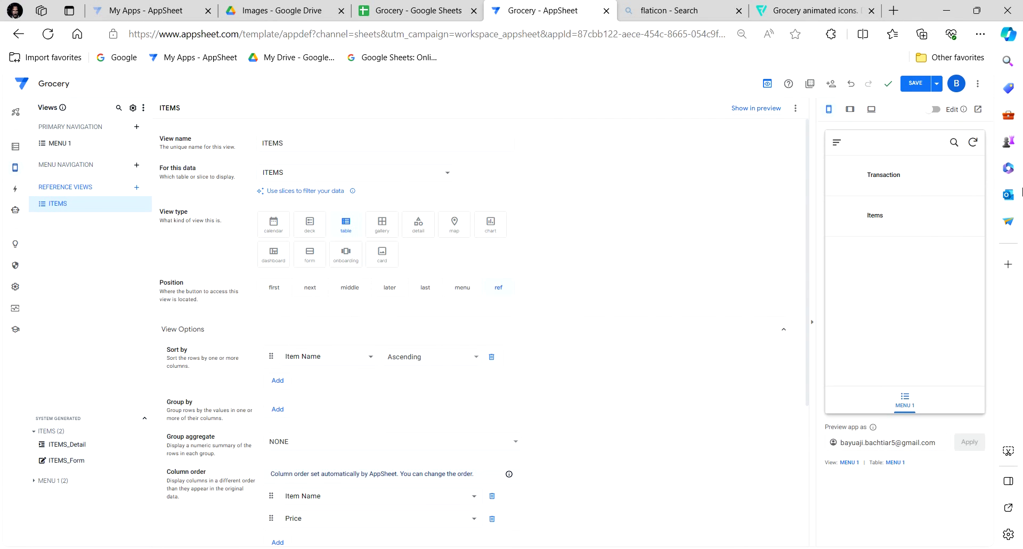
Step: Save the app, then open Items and Transaction from the MENU 1 preview, returning each time
{"action": "left_click", "coordinate": [915, 83]}
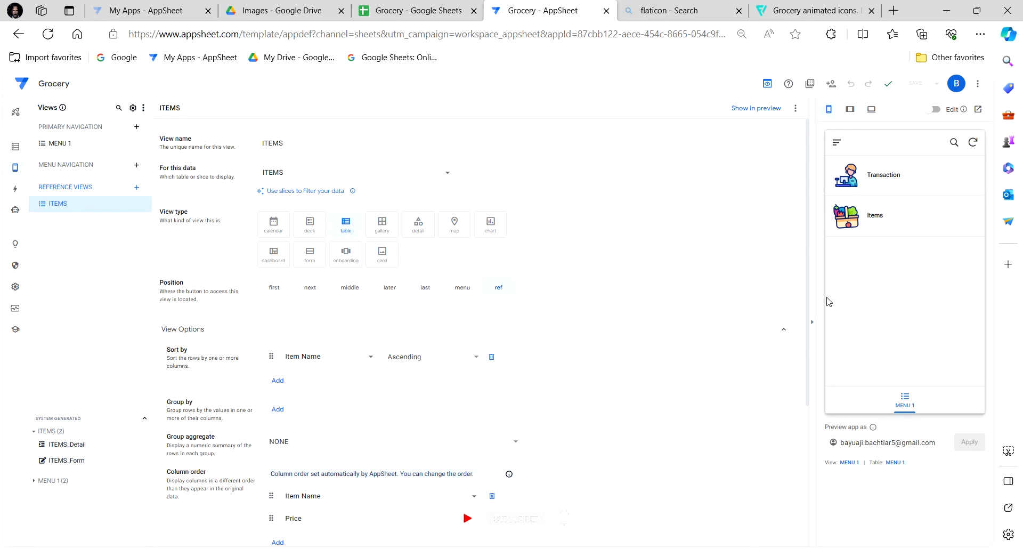
{"action": "left_click", "coordinate": [890, 232]}
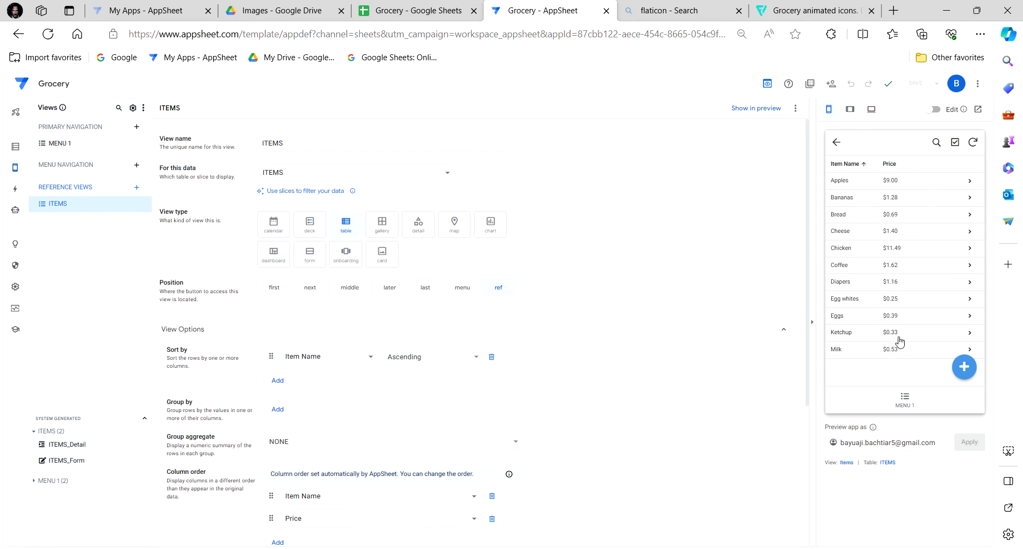
{"action": "left_click", "coordinate": [839, 144]}
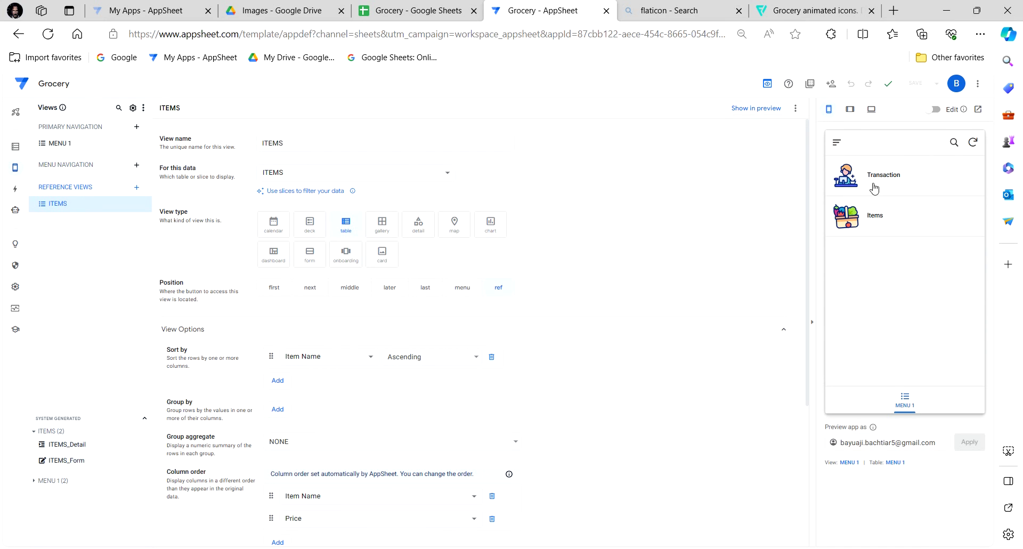
{"action": "left_click", "coordinate": [880, 185]}
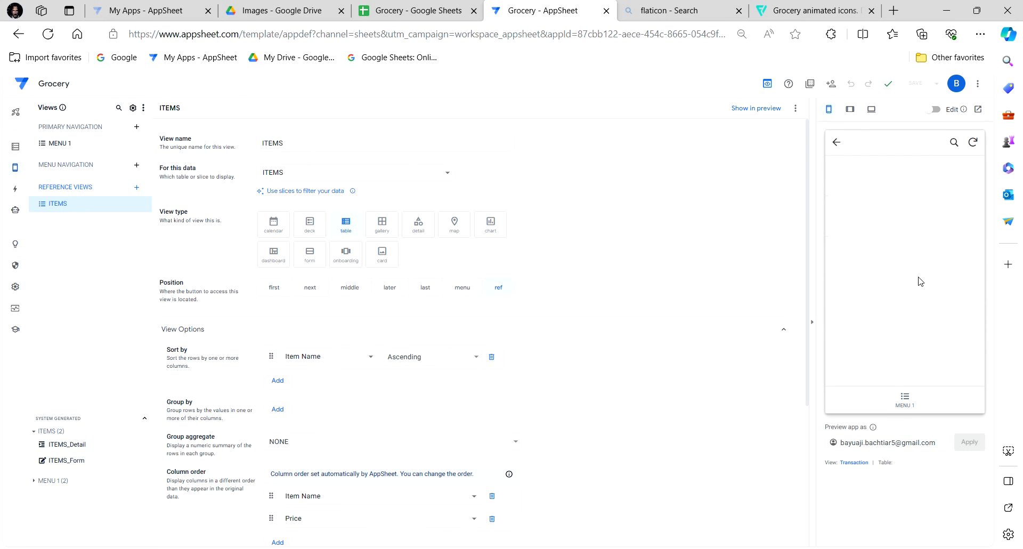
{"action": "left_click", "coordinate": [836, 143]}
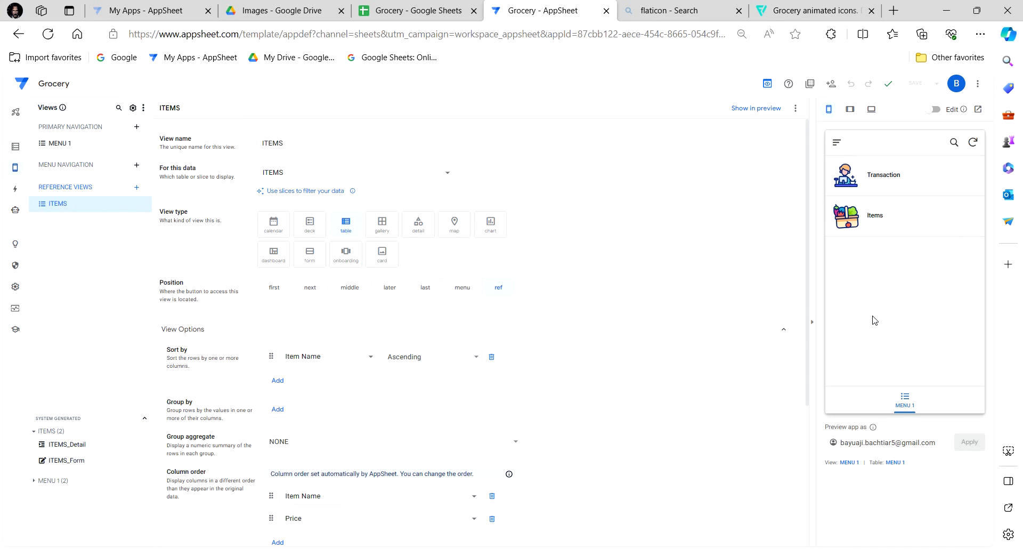